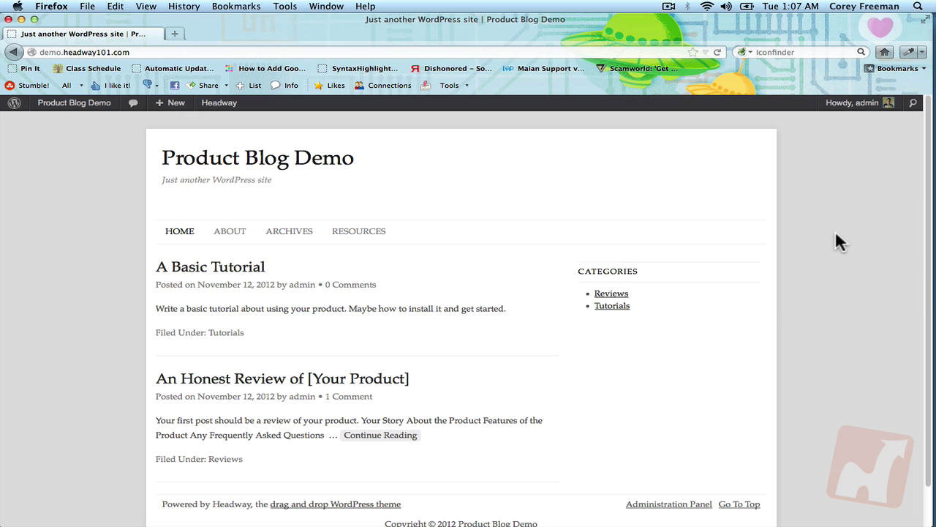
Step: Go to the site's admin dashboard and open the plugin upload page
left_click(303, 52)
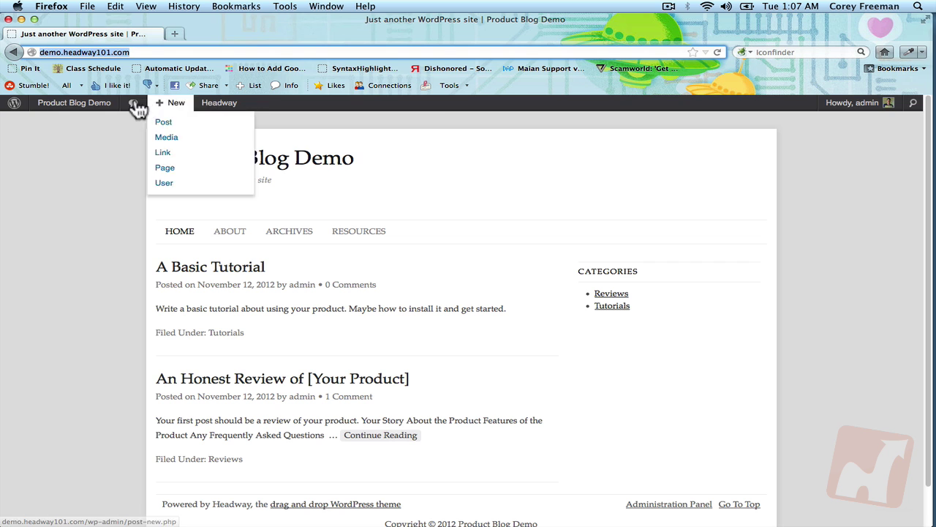
left_click(105, 124)
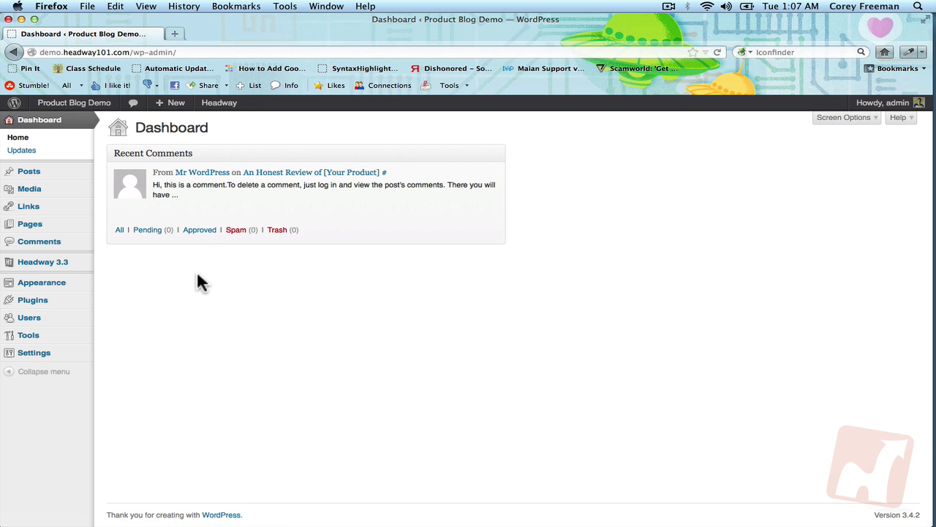
mouse_move(71, 306)
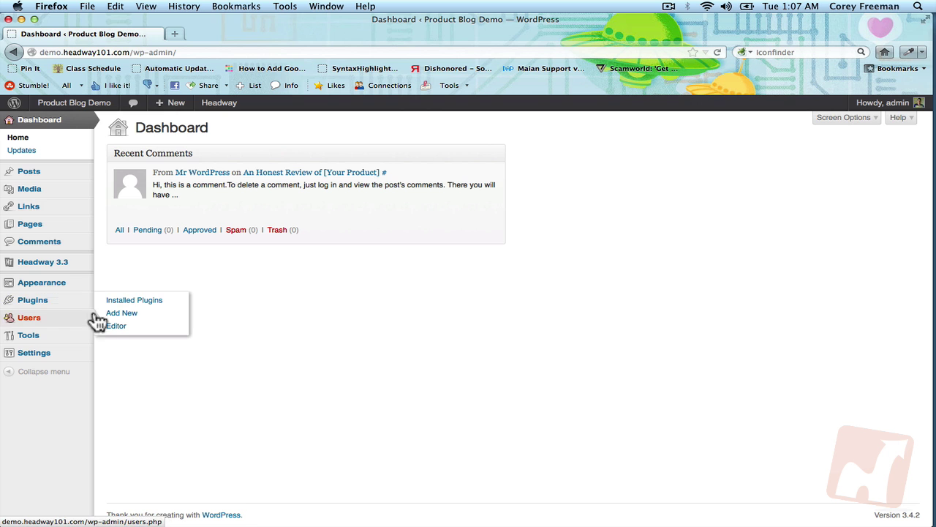
left_click(110, 315)
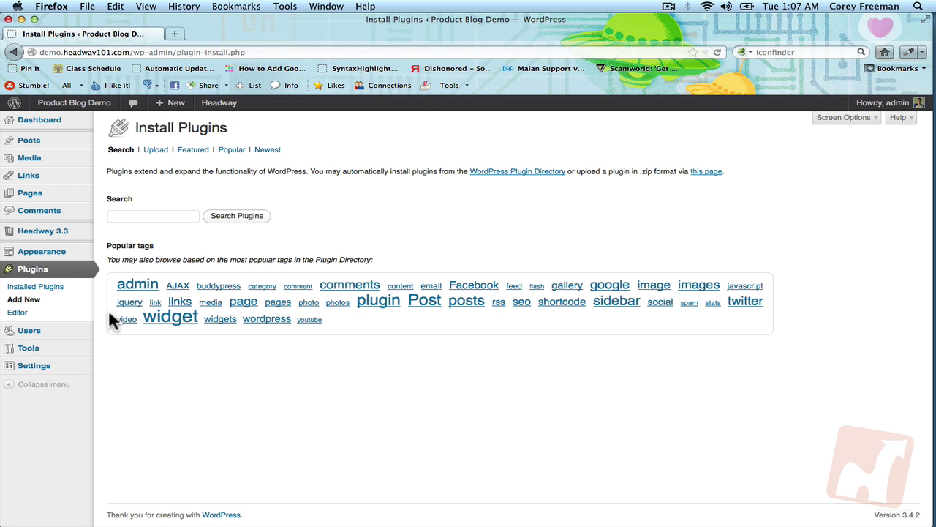
left_click(157, 150)
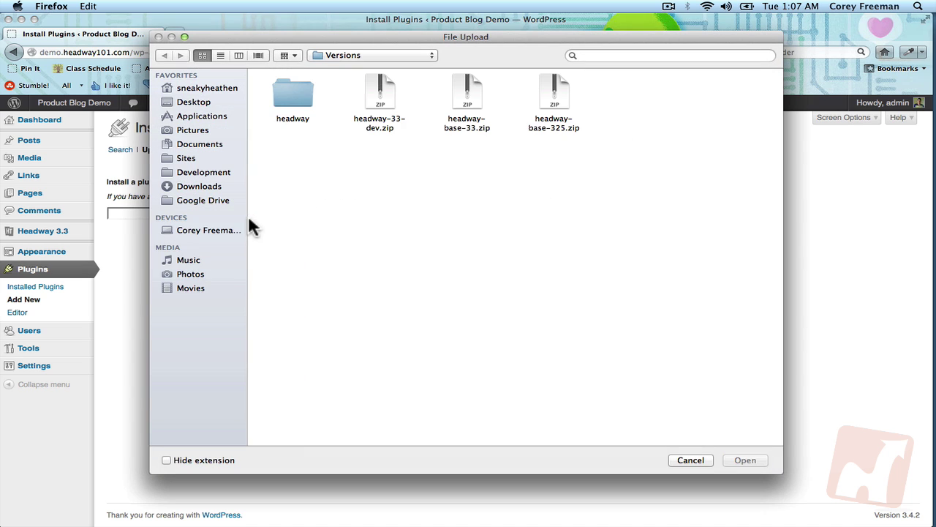
Step: Browse for the plugin file to upload, going from the Development folder through Blocks to the headway-facebook folder
left_click(217, 186)
left_click(208, 172)
double_click(292, 94)
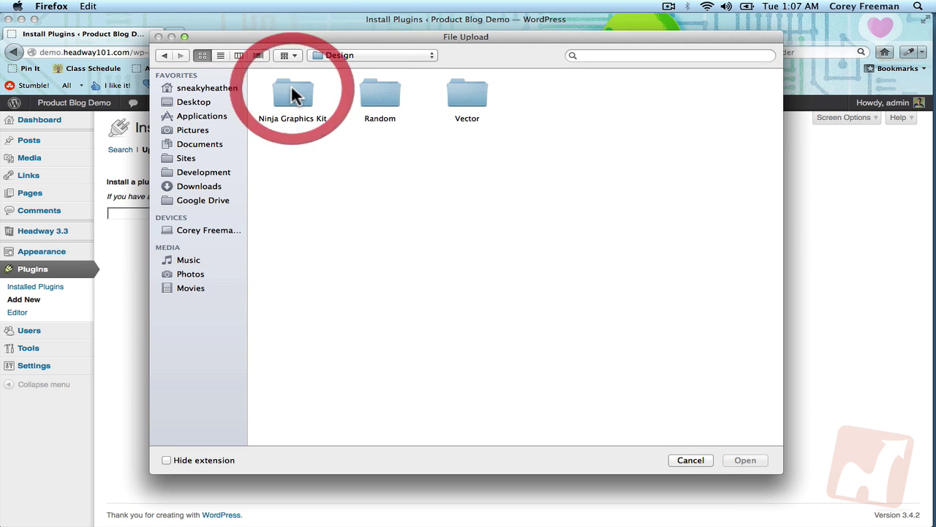
left_click(166, 57)
double_click(362, 92)
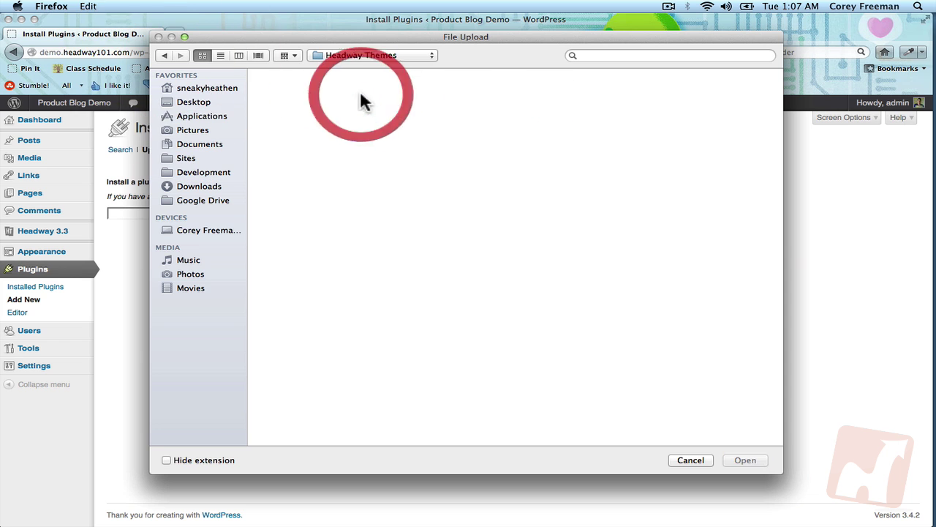
left_click(306, 101)
double_click(306, 101)
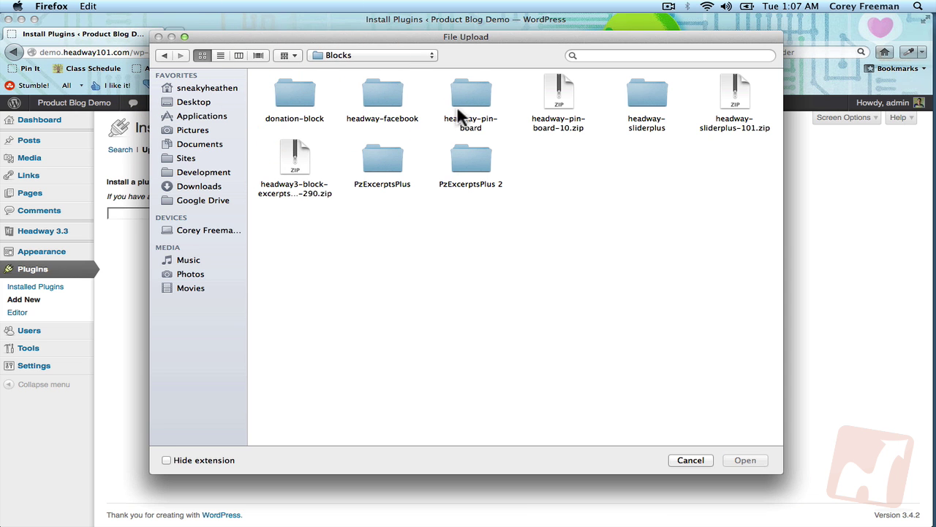
left_click(398, 94)
double_click(397, 94)
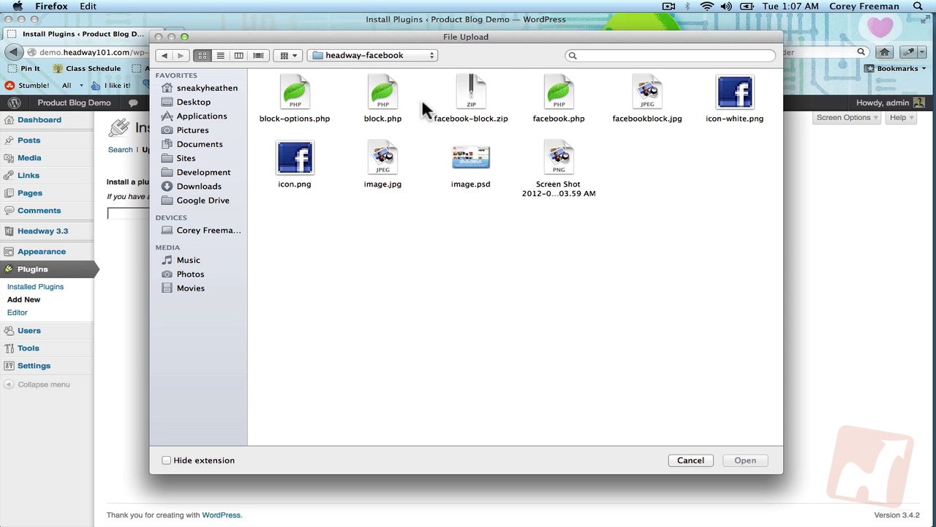
Step: Choose facebook-block.zip for upload, then install and activate the plugin
left_click(463, 100)
left_click(746, 460)
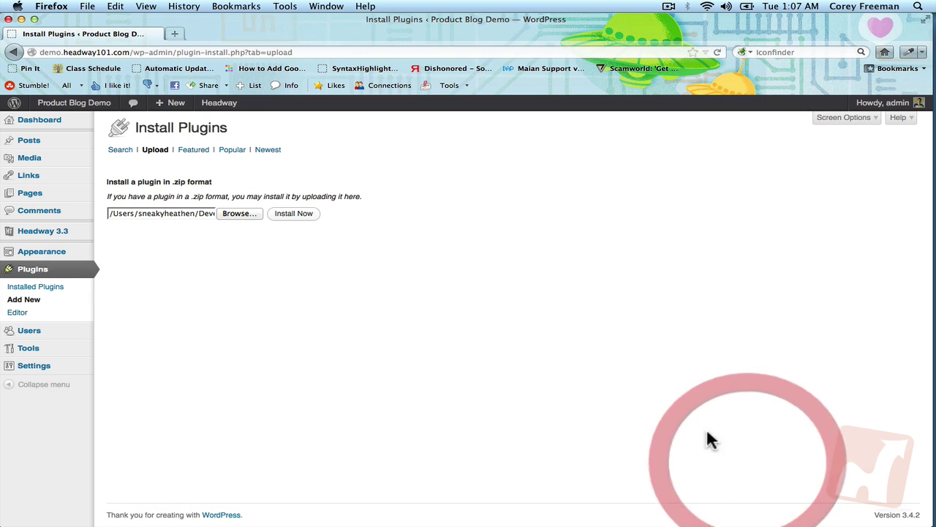
left_click(302, 219)
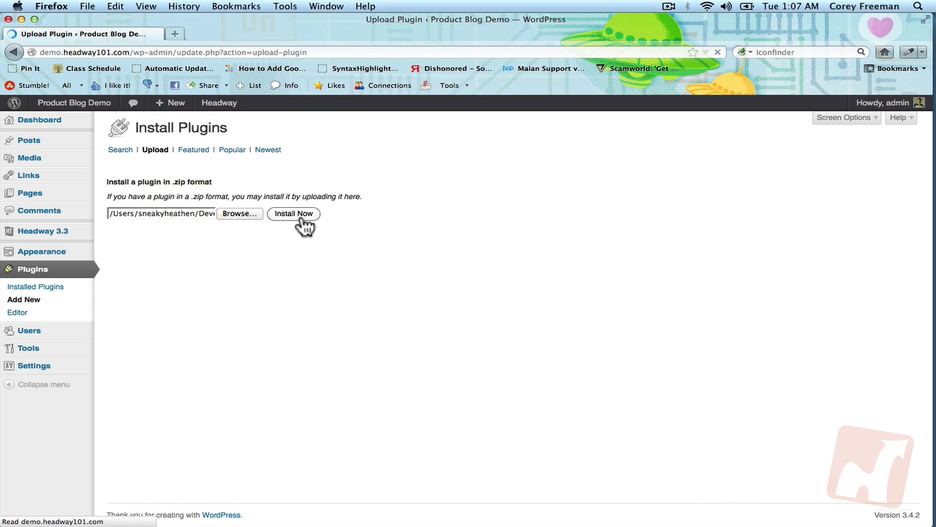
left_click(125, 200)
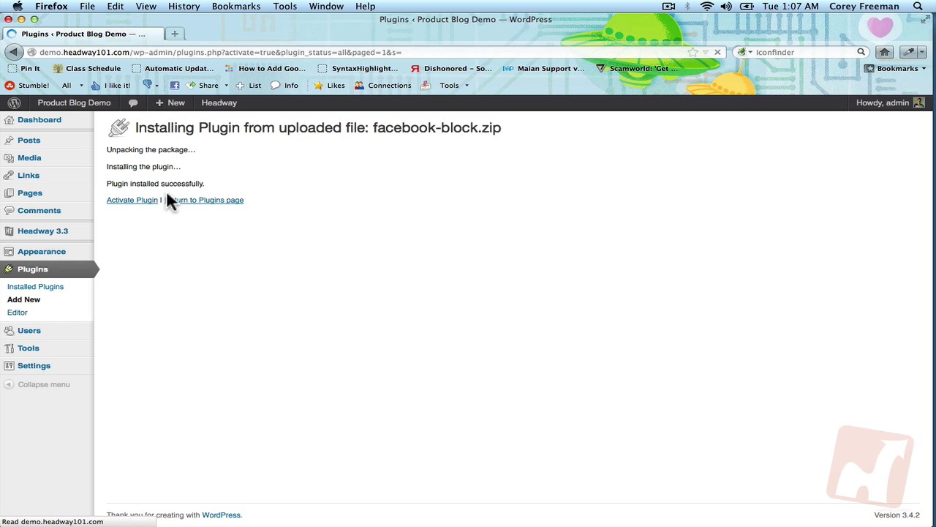
Step: Open the site's Resources page in the Headway visual editor grid and clone the Blog Index layout for it
left_click(76, 117)
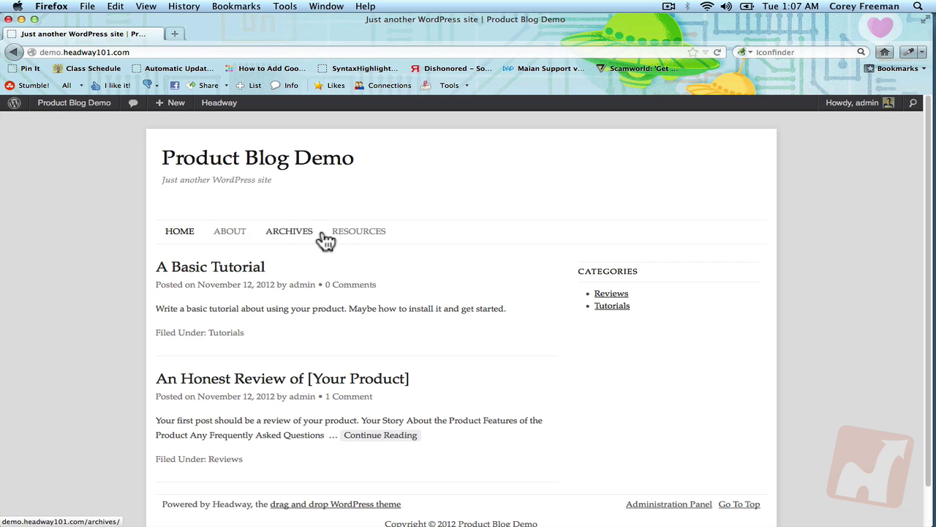
left_click(350, 240)
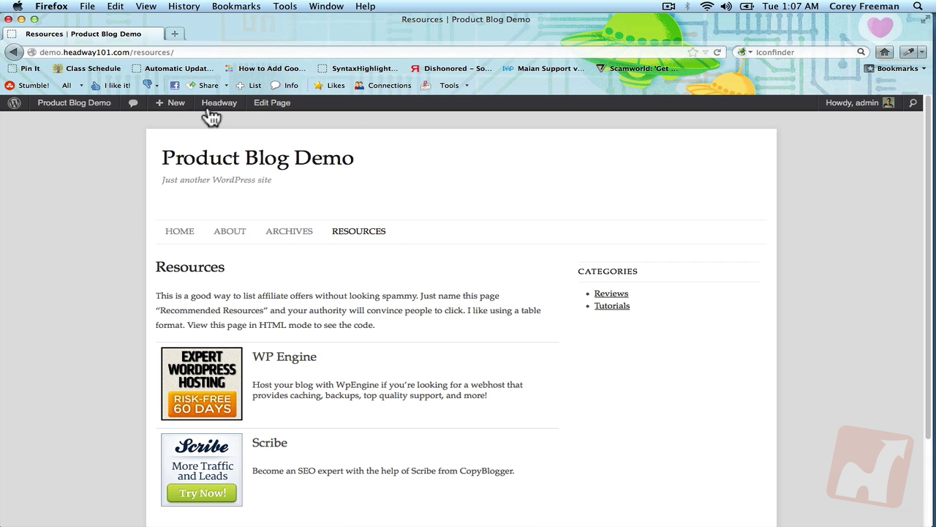
mouse_move(216, 106)
mouse_move(268, 128)
left_click(324, 124)
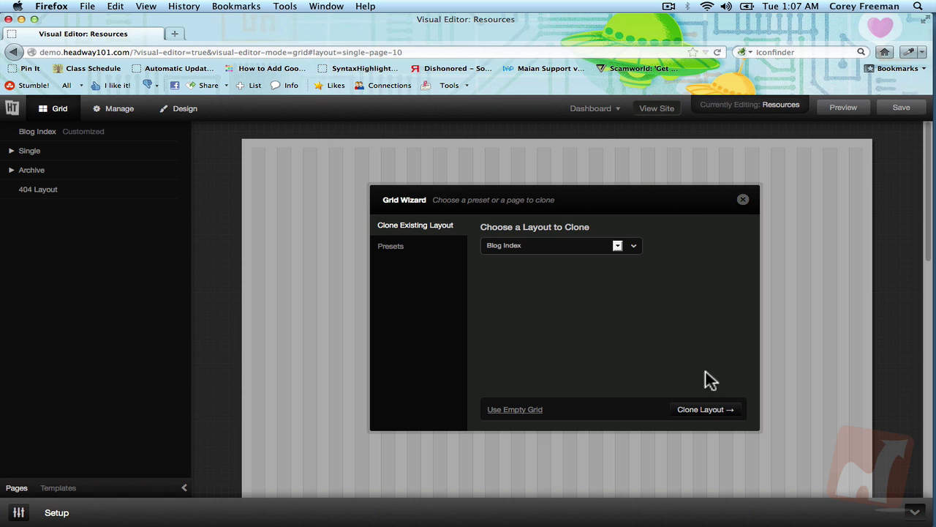
left_click(710, 411)
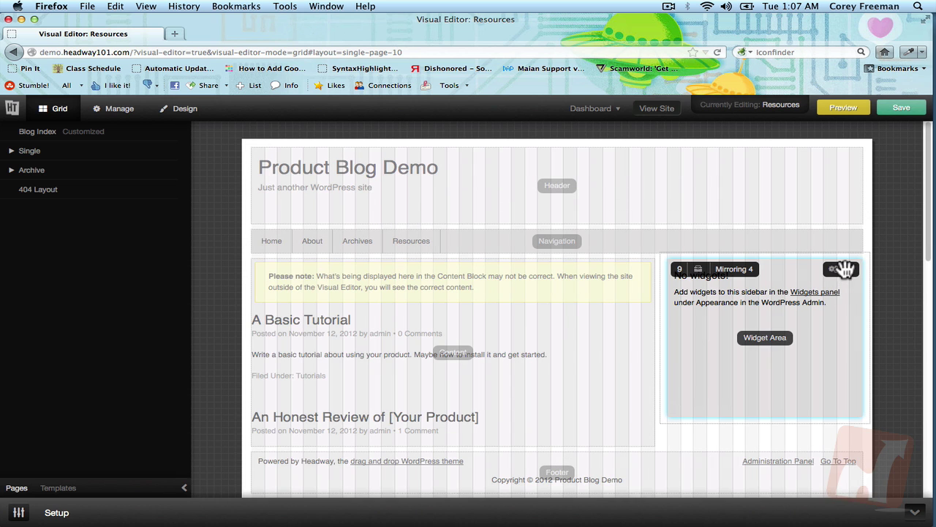
Step: Replace the Widget Area block beside the content on the Resources layout with a Facebook block
left_click(848, 270)
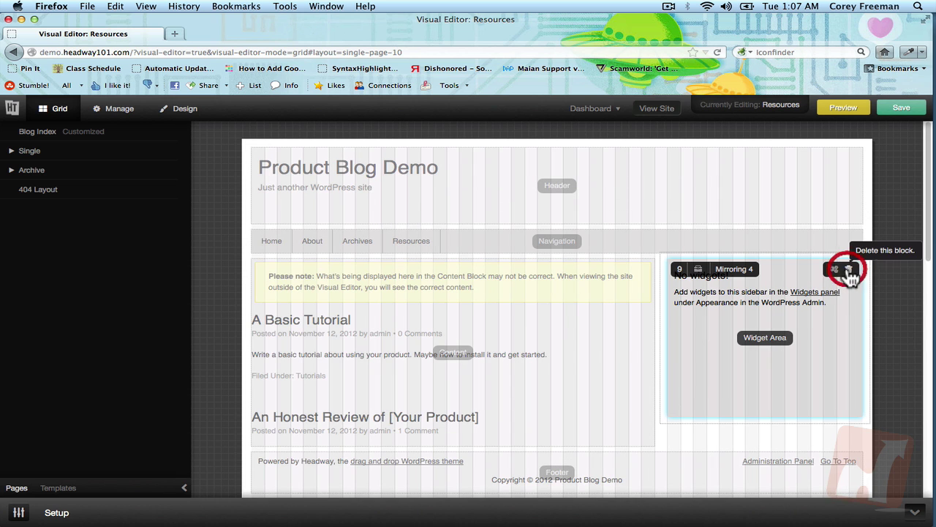
left_click(514, 279)
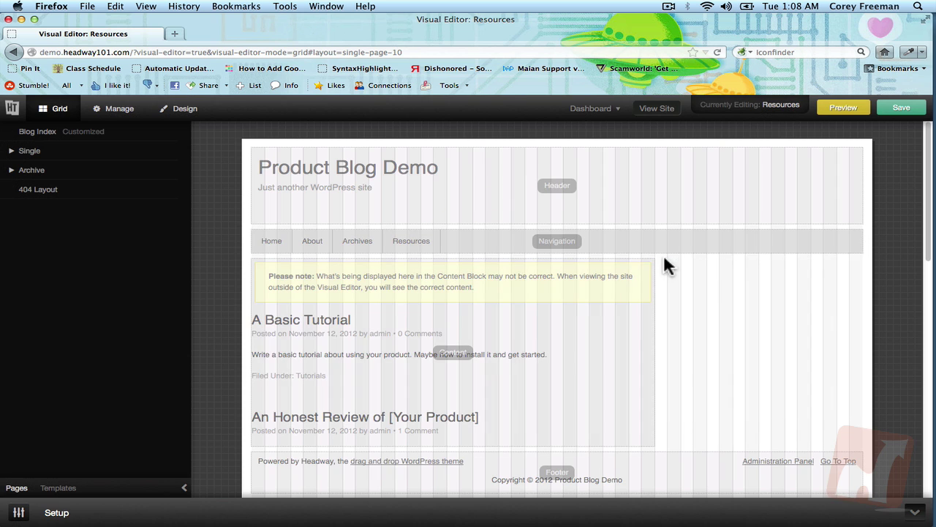
left_click_drag(664, 258, 880, 314)
mouse_move(769, 468)
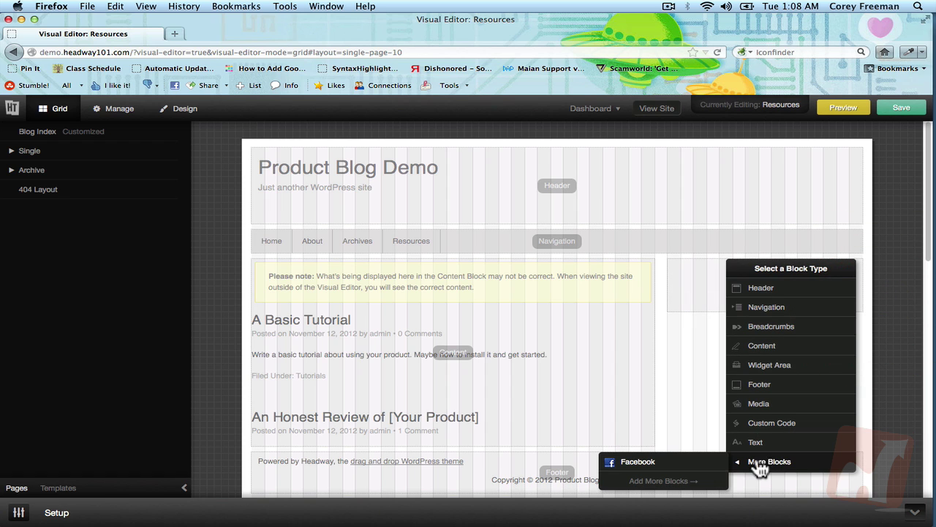
left_click(699, 461)
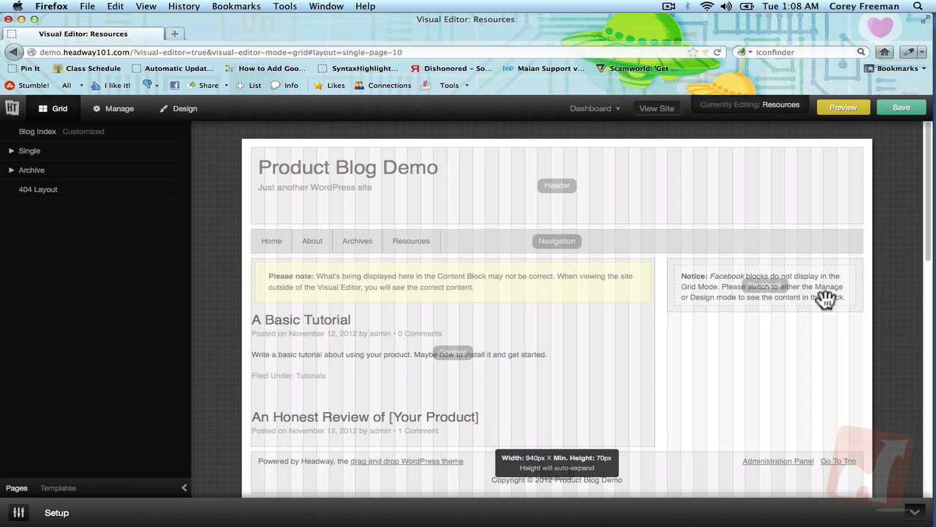
Step: Set the Facebook block's mode to Facebook Comments, and save the layout to view it on the site
left_click(834, 270)
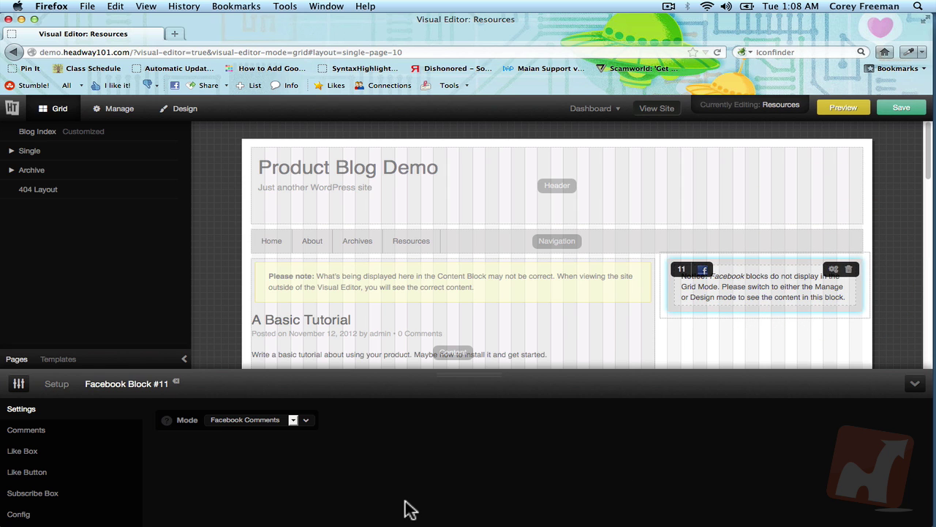
left_click(293, 420)
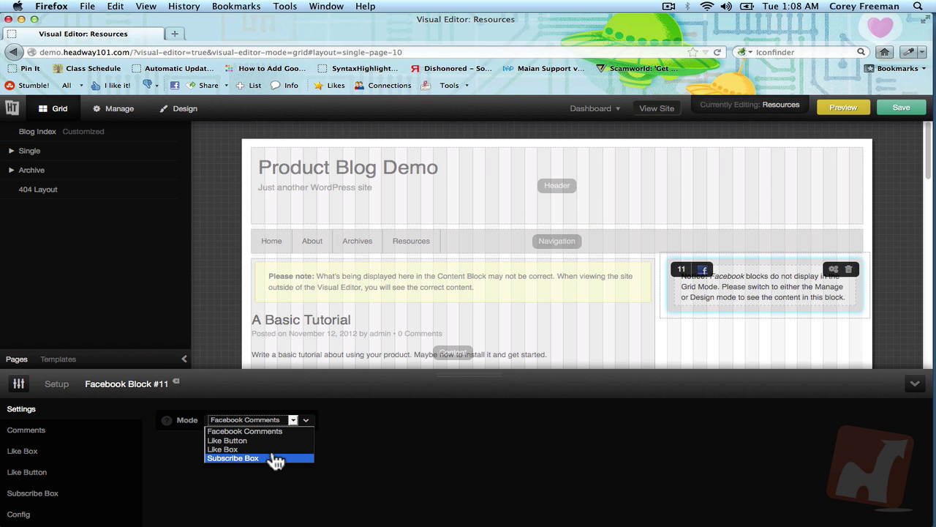
left_click(267, 431)
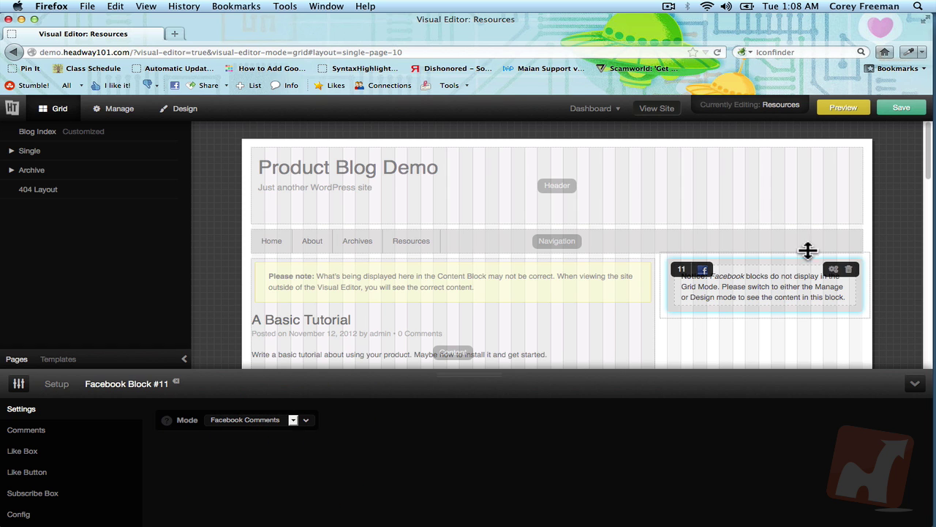
left_click(906, 109)
left_click(667, 111)
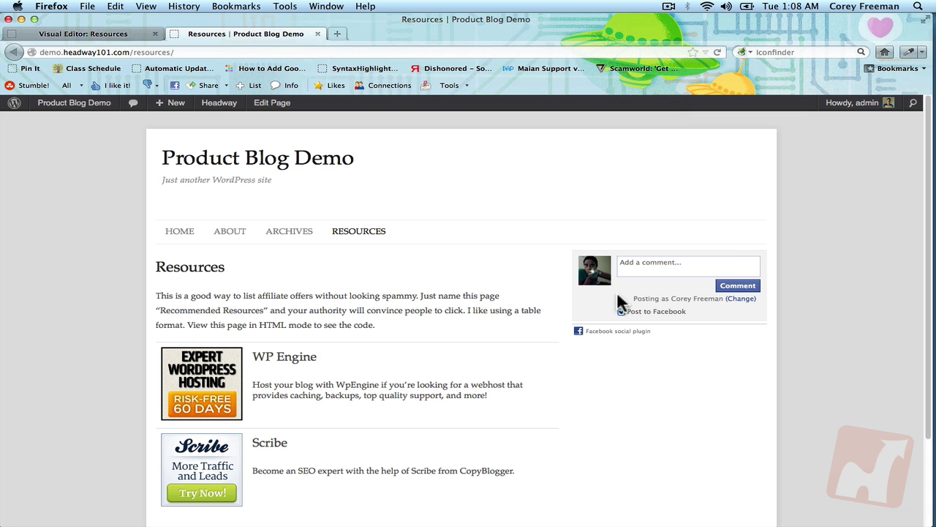
Step: Turn off posting to Facebook and submit the comment "This is a facebook comment for this page!" on the Resources page
left_click(622, 311)
left_click(650, 268)
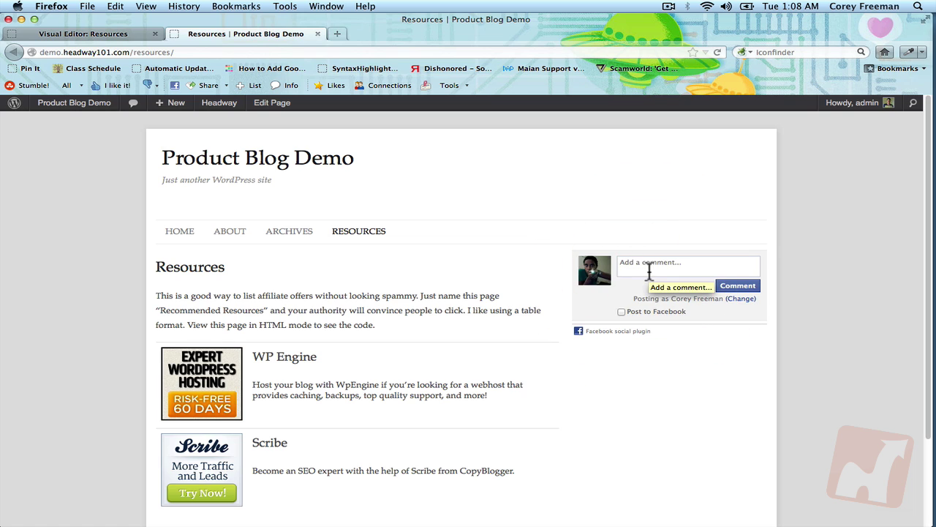
type("T")
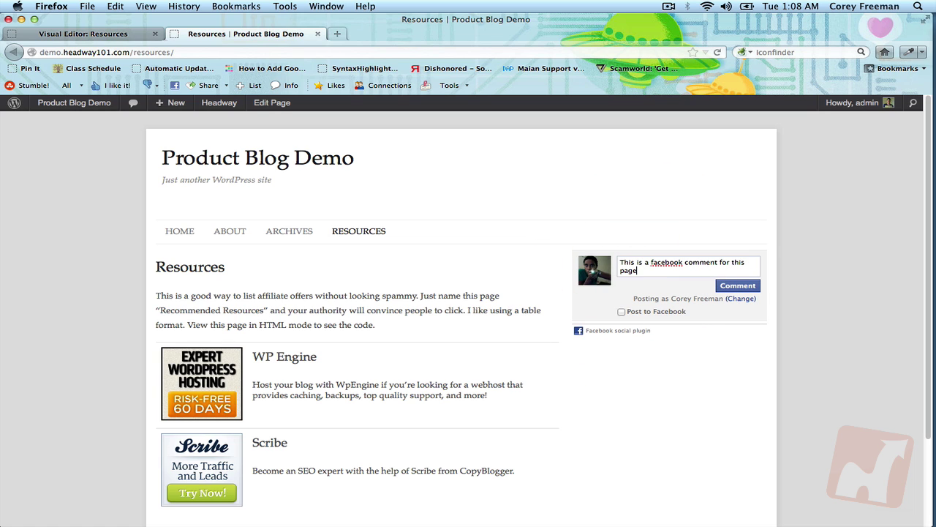
left_click(753, 286)
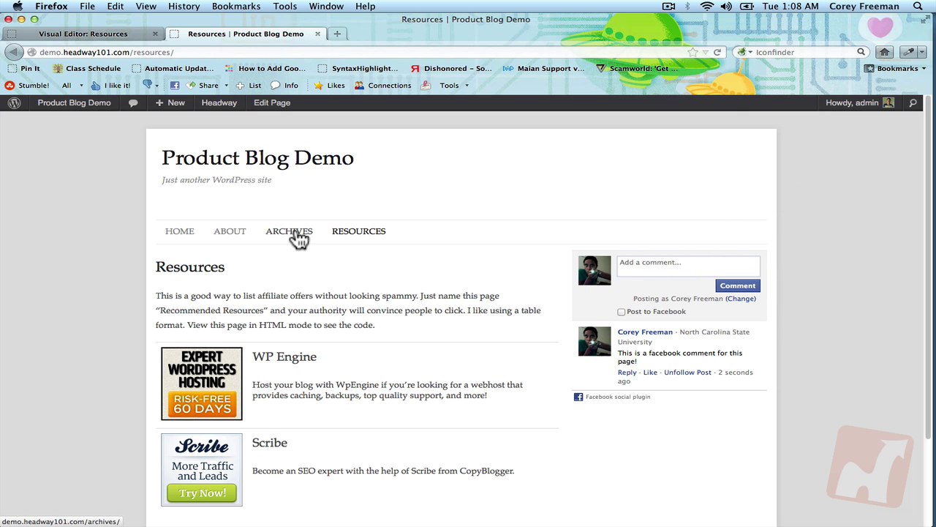
Step: Return to the visual editor, switch to the Archives page and clone the Blog Index layout for it
left_click(122, 34)
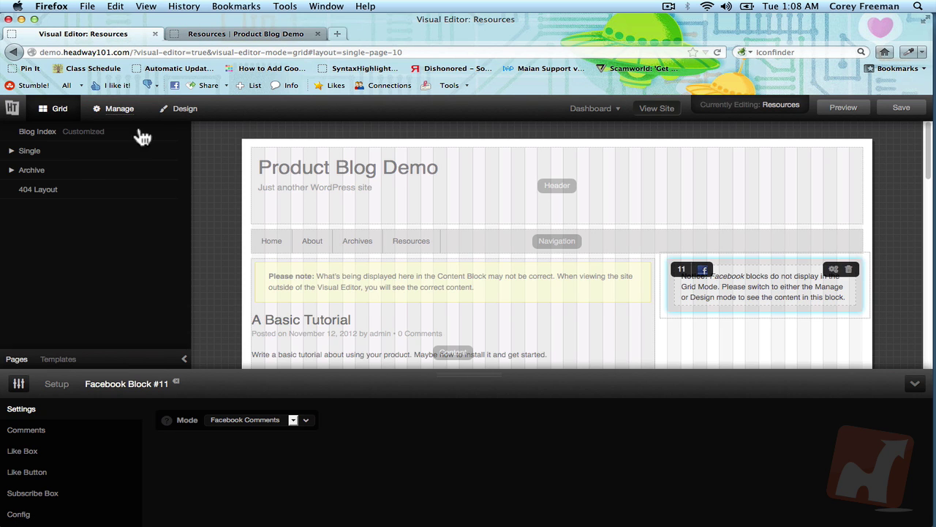
left_click(96, 151)
left_click(131, 188)
left_click(162, 210)
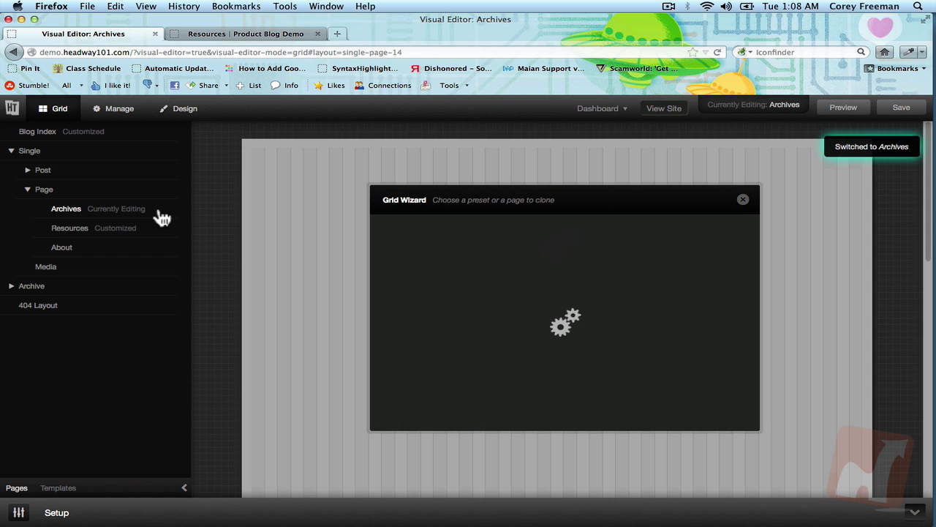
left_click(704, 409)
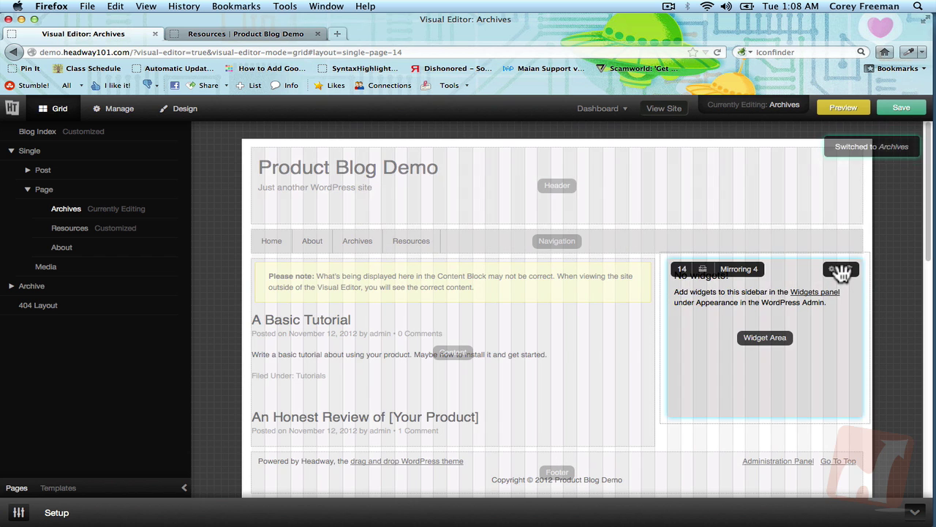
Step: Replace the Archives layout's Widget Area block with a Facebook block and save the layout
left_click(848, 268)
left_click(514, 279)
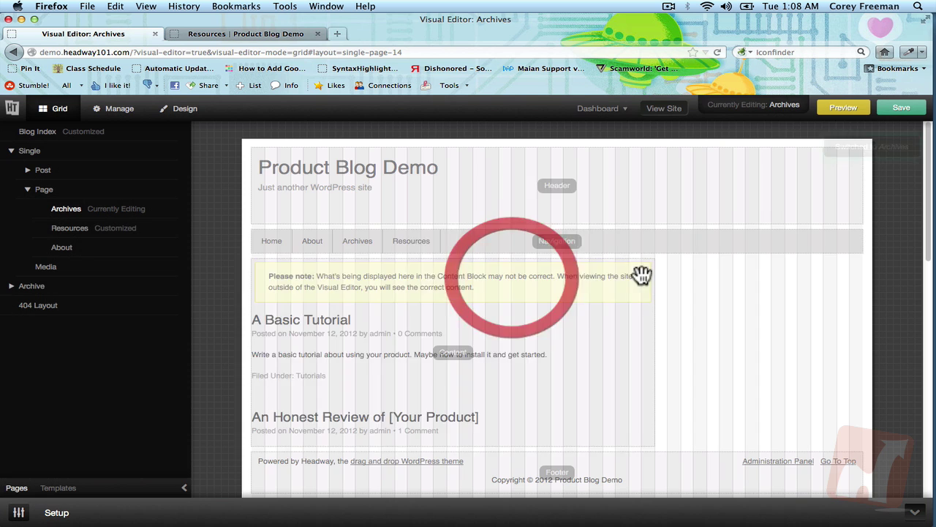
left_click_drag(661, 257, 874, 320)
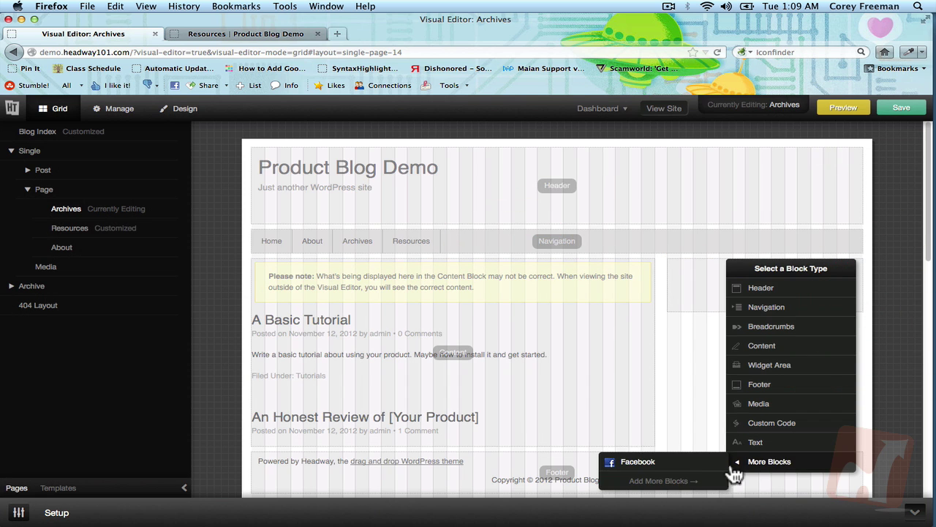
left_click(715, 458)
left_click(904, 107)
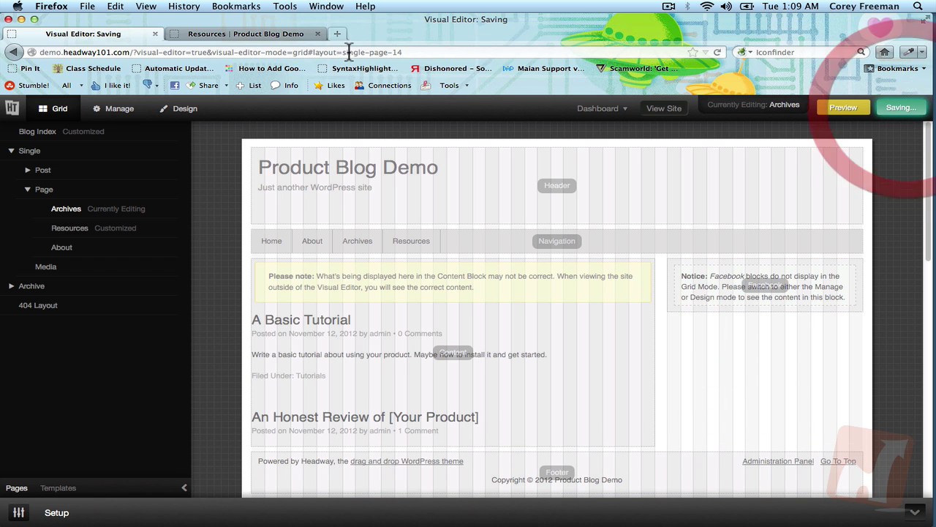
Step: Return to the live Resources page and open the site's Archives page in a new tab
left_click(303, 37)
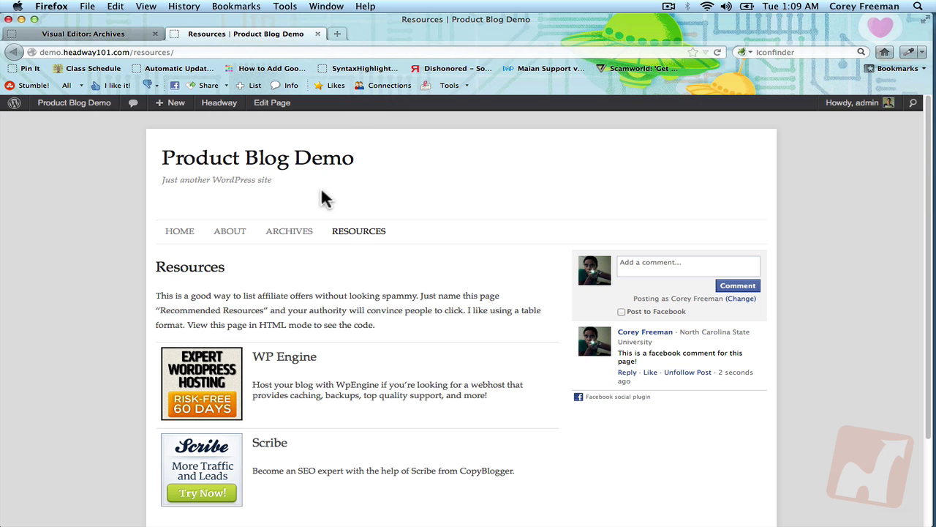
right_click(303, 231)
left_click(329, 232)
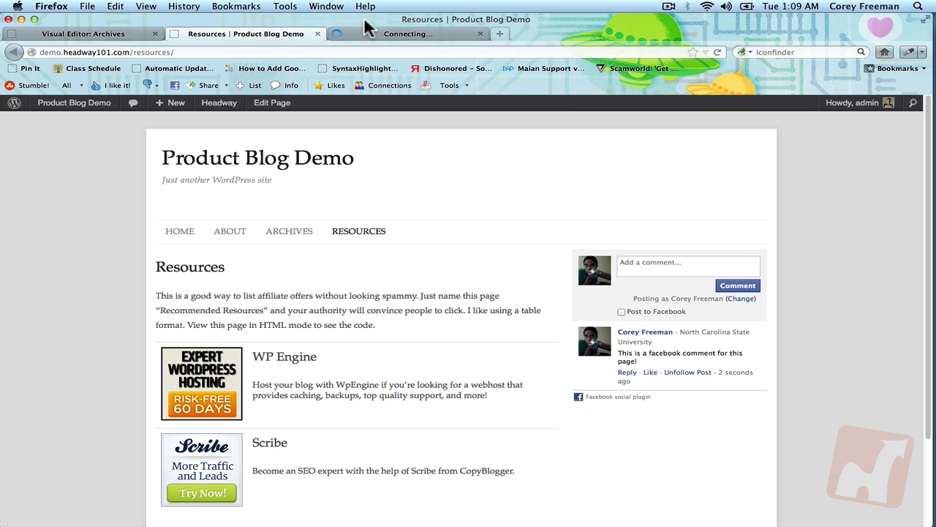
Step: Compare the Facebook comment blocks on the live Archives and Resources pages
left_click(366, 33)
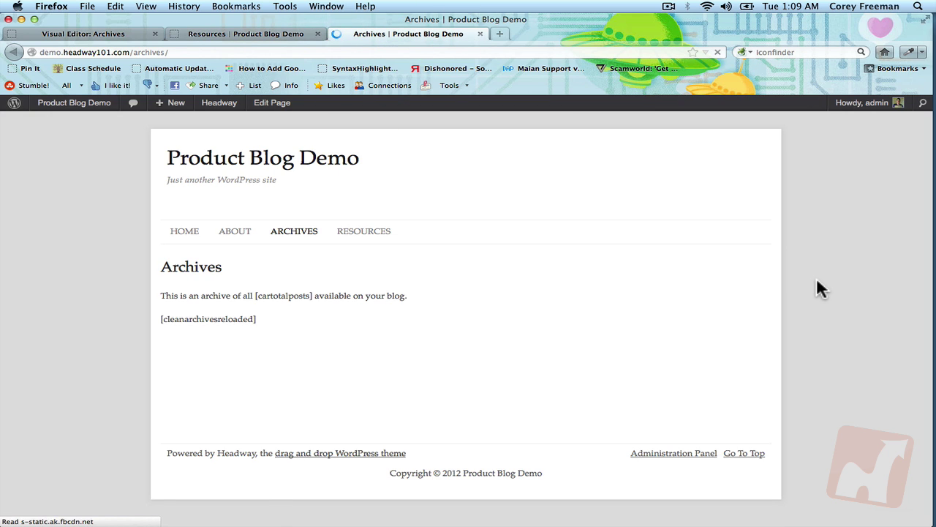
left_click(282, 33)
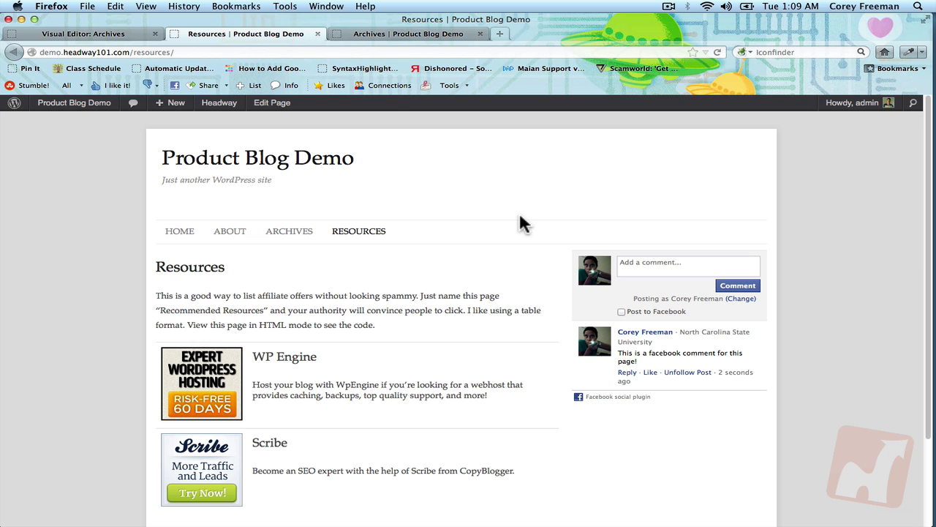
Step: Close the live Resources page and set the Facebook block in the Archives layout to Like Button mode
left_click(107, 32)
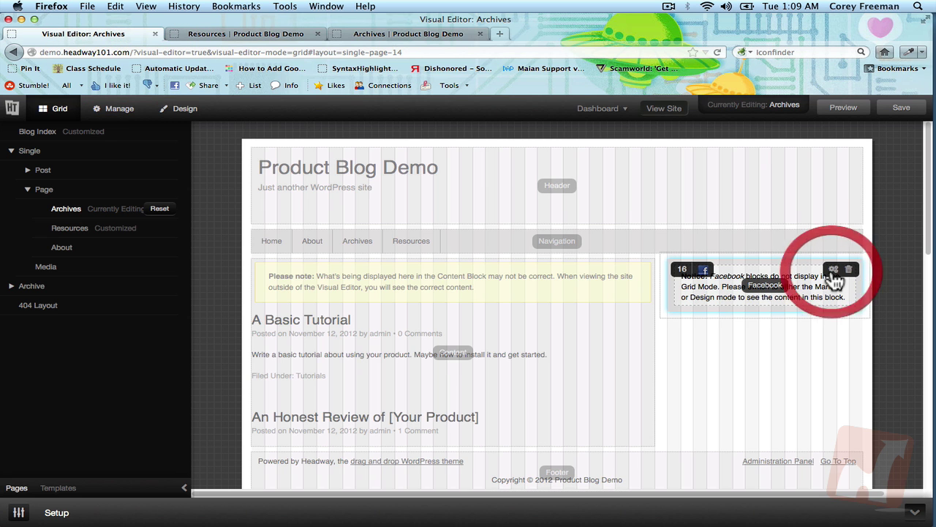
left_click(834, 270)
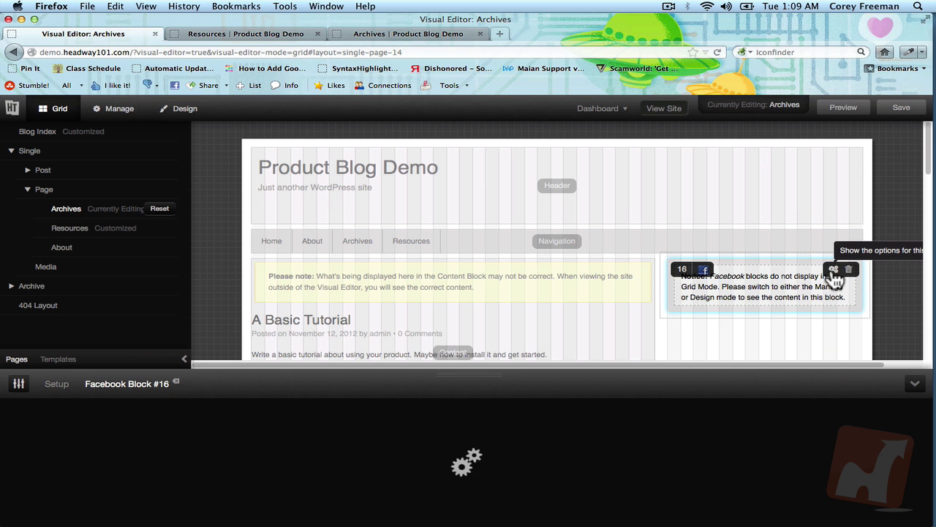
left_click(318, 33)
left_click(245, 419)
left_click(249, 442)
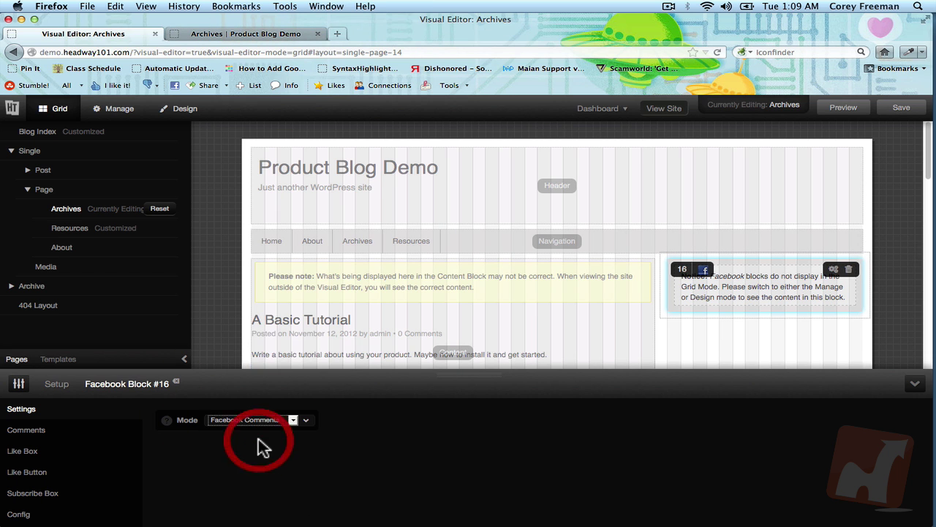
Step: Save the Archives layout and reload the live Archives page
left_click(900, 108)
left_click(219, 34)
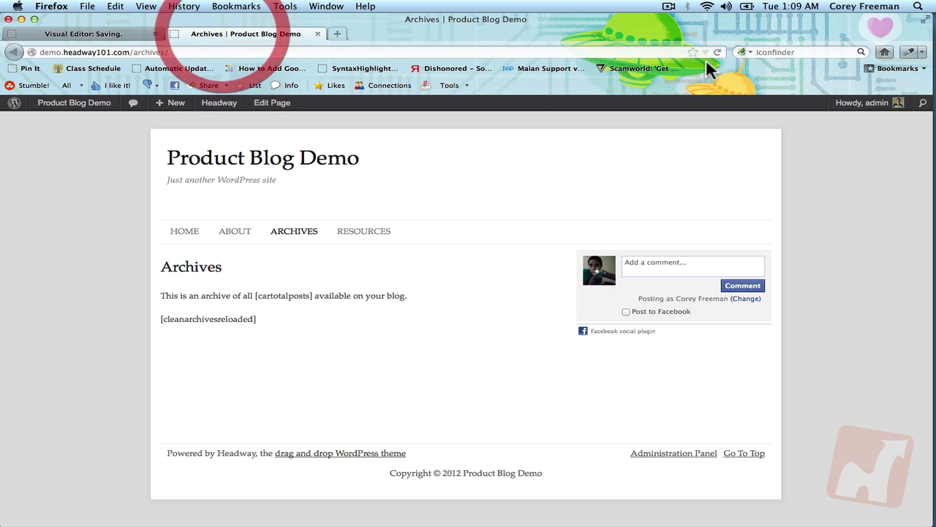
left_click(717, 52)
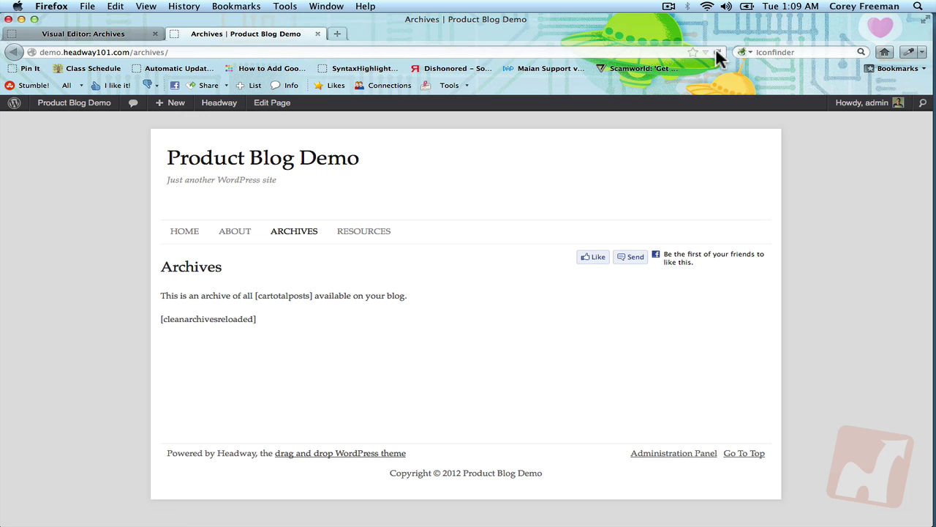
Step: Review the Facebook block's Like Button and Comments settings in the visual editor, comparing them with the live Archives page
left_click(116, 32)
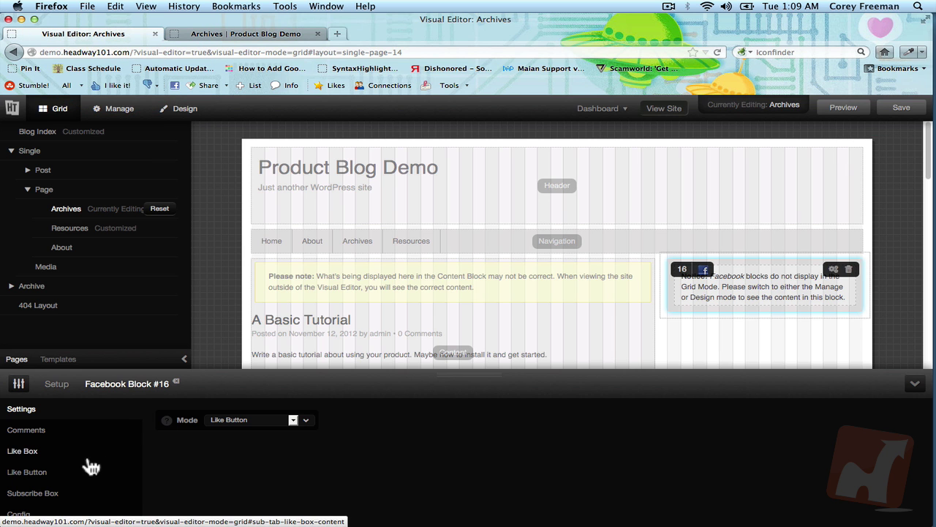
left_click(76, 482)
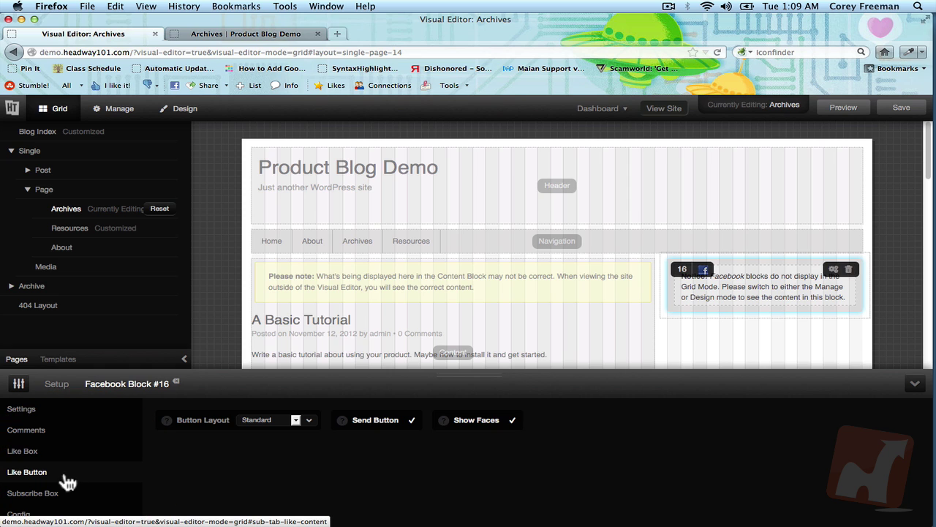
left_click(54, 437)
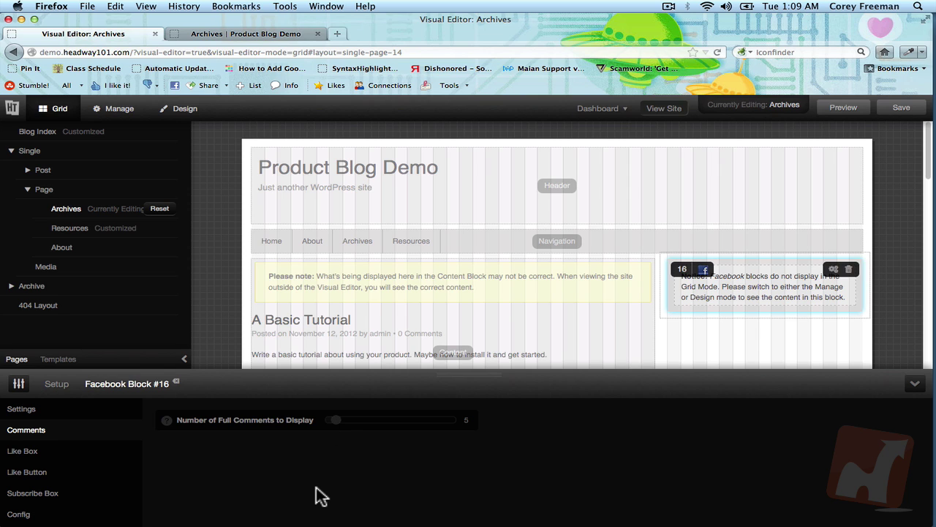
left_click(95, 472)
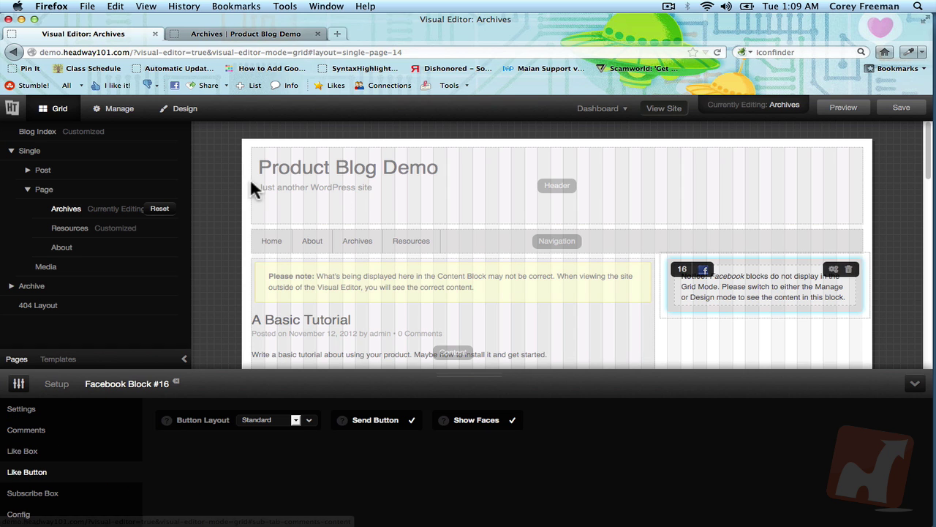
left_click(295, 420)
left_click(293, 421)
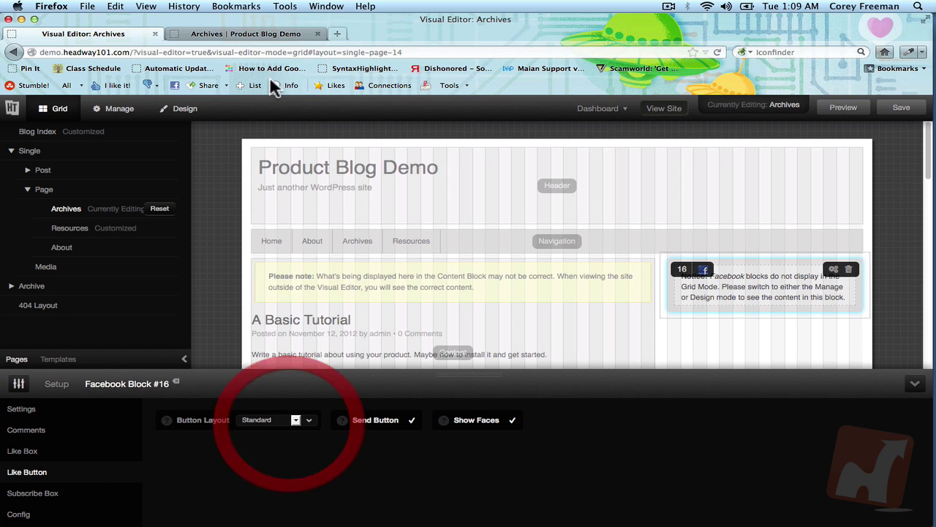
left_click(247, 33)
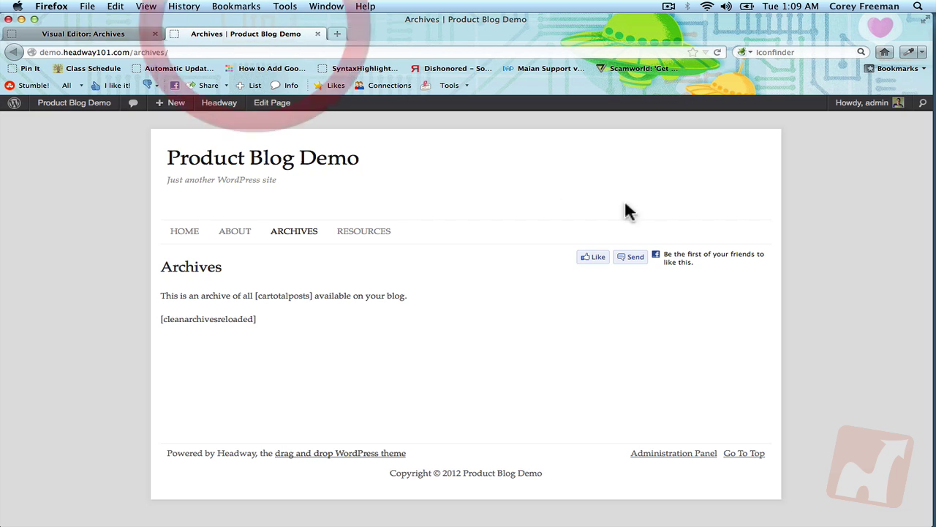
Step: Set the Like button layout to Box Count, save, and reload the live Archives page
left_click(109, 34)
left_click(269, 430)
left_click(289, 440)
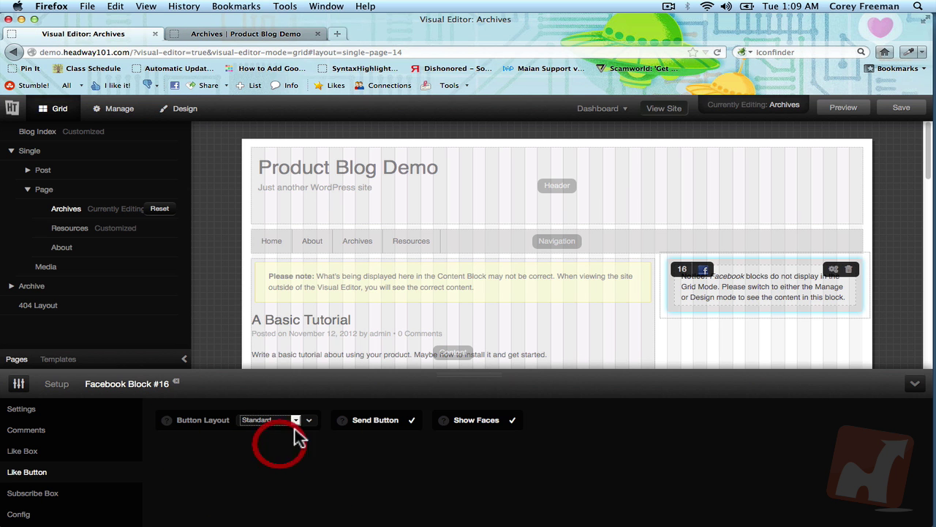
left_click(897, 108)
left_click(247, 34)
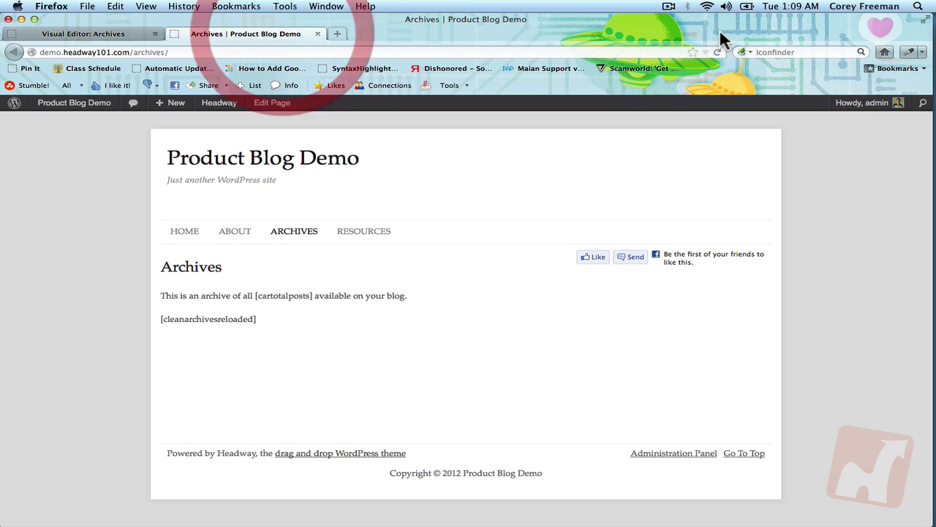
left_click(717, 52)
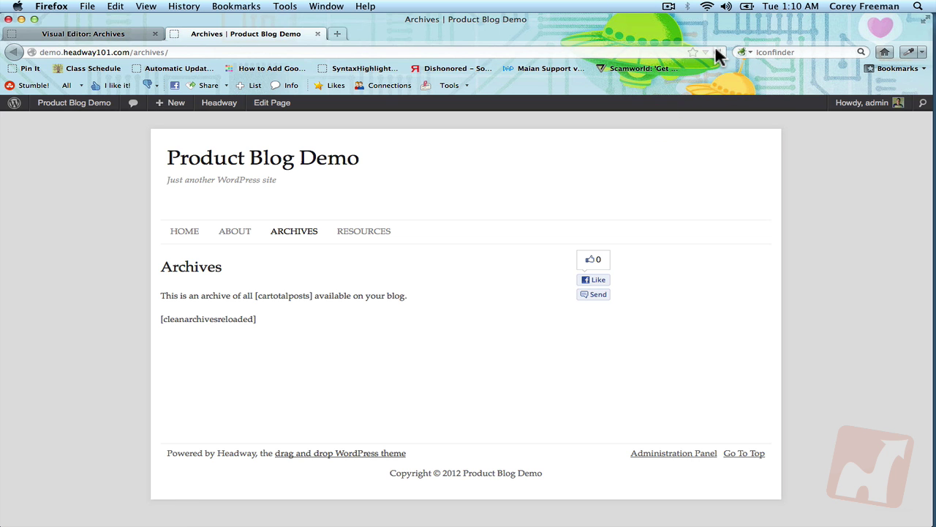
Step: Change the Like button layout to Button Count, save, and reload the live Archives page
left_click(55, 34)
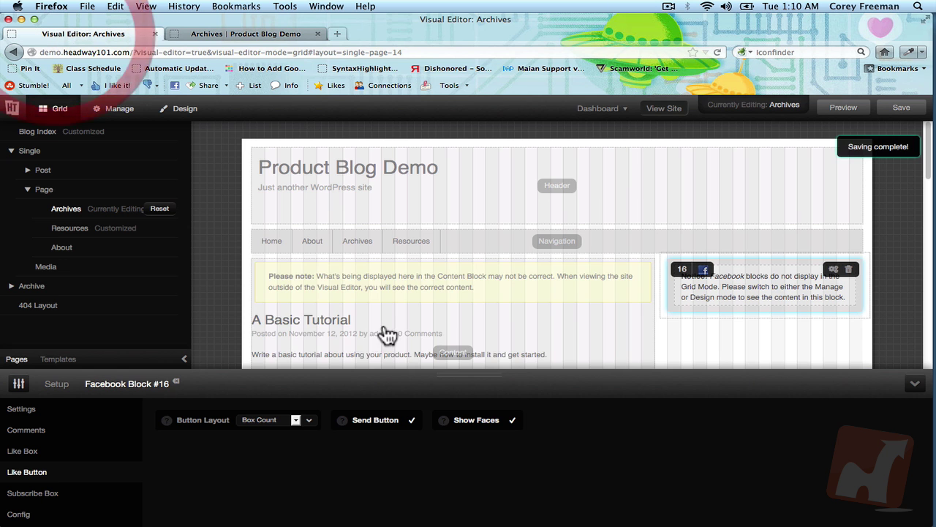
left_click(295, 420)
left_click(262, 449)
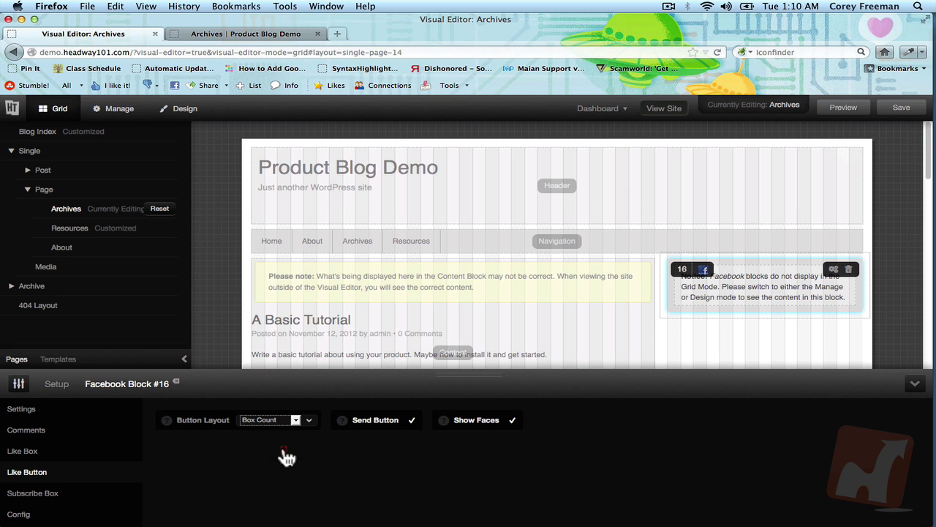
left_click(901, 107)
left_click(210, 33)
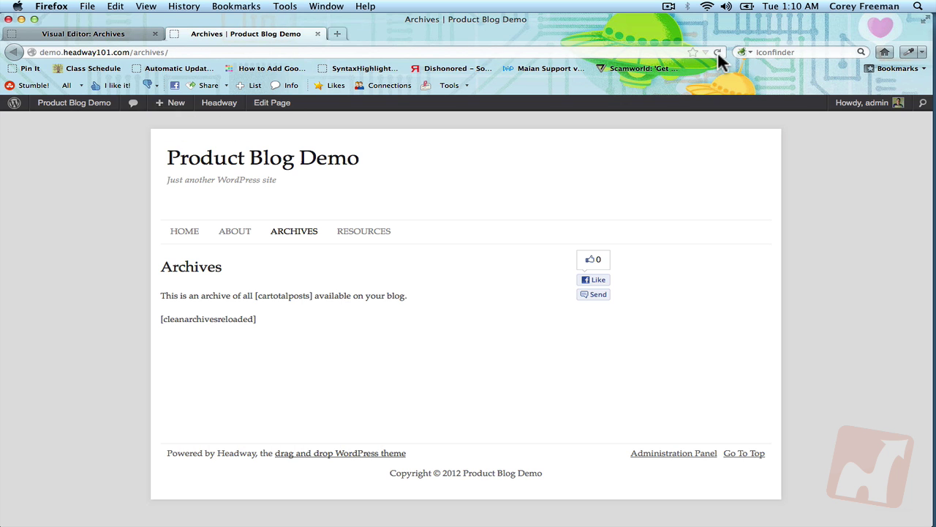
left_click(717, 52)
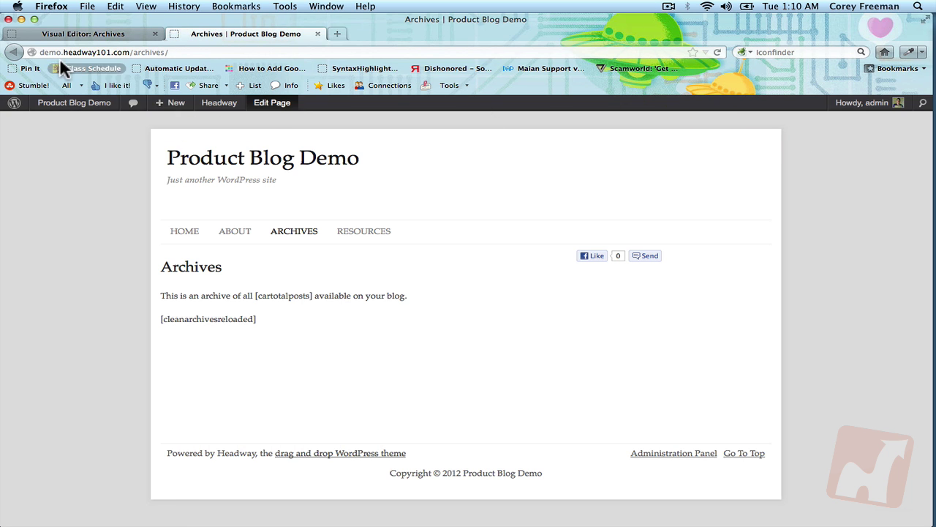
Step: Turn off the Send Button for the Facebook block, save, and reload the live Archives page
left_click(79, 34)
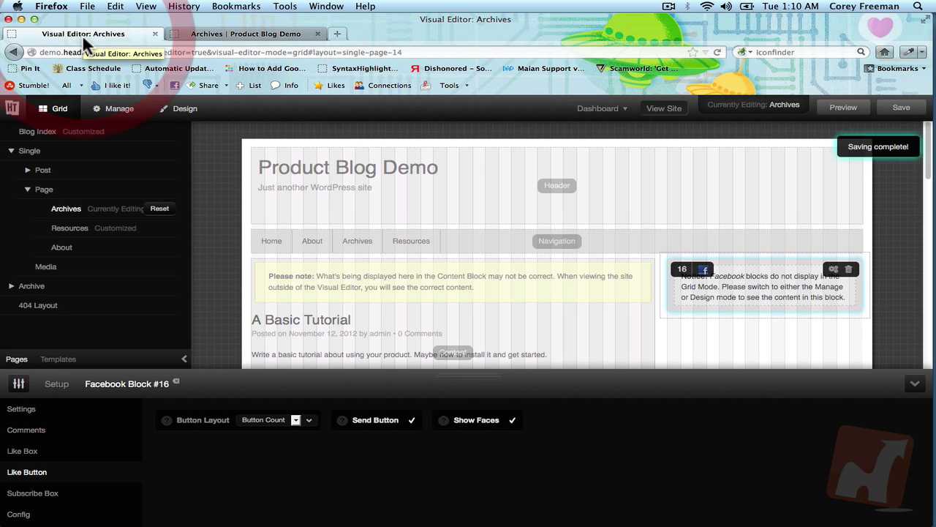
left_click(414, 421)
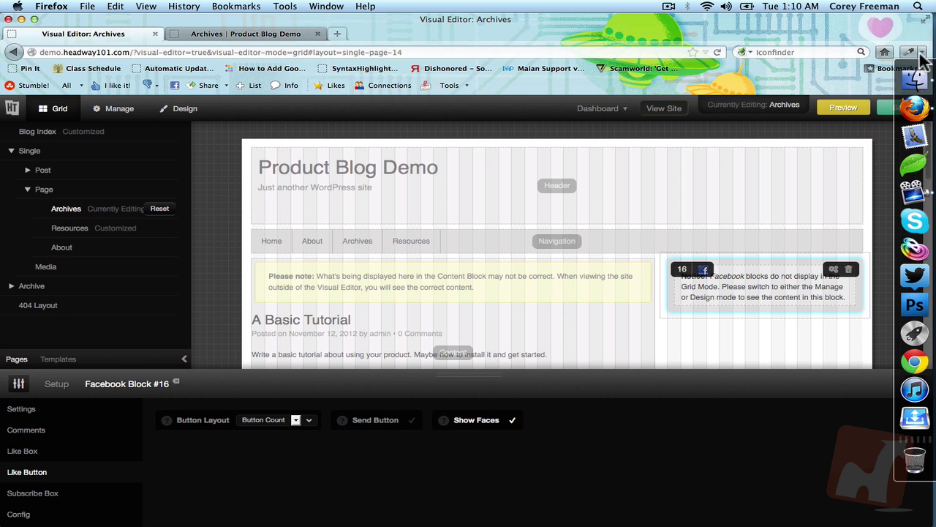
left_click(893, 108)
left_click(292, 38)
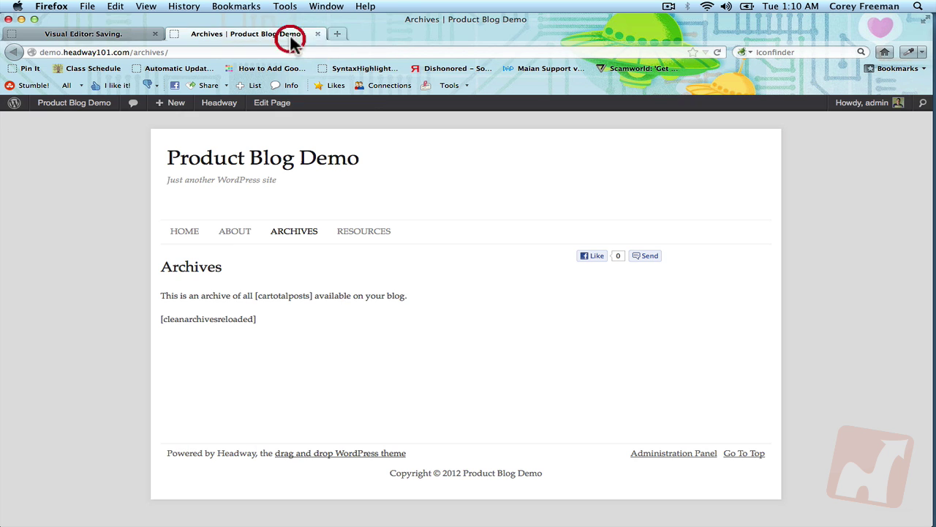
left_click(718, 51)
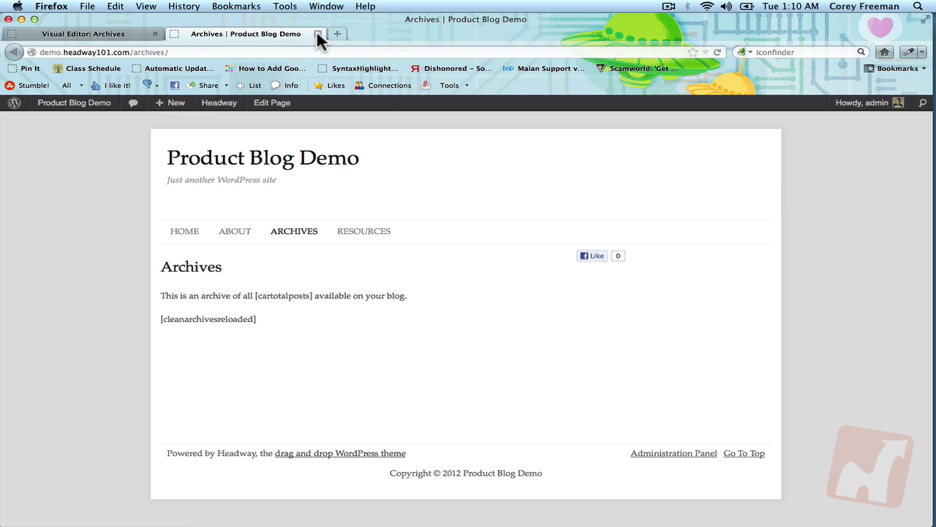
Step: Switch the Facebook block's mode to Like Box, point it to the headway101 Facebook page and save the layout
left_click(98, 31)
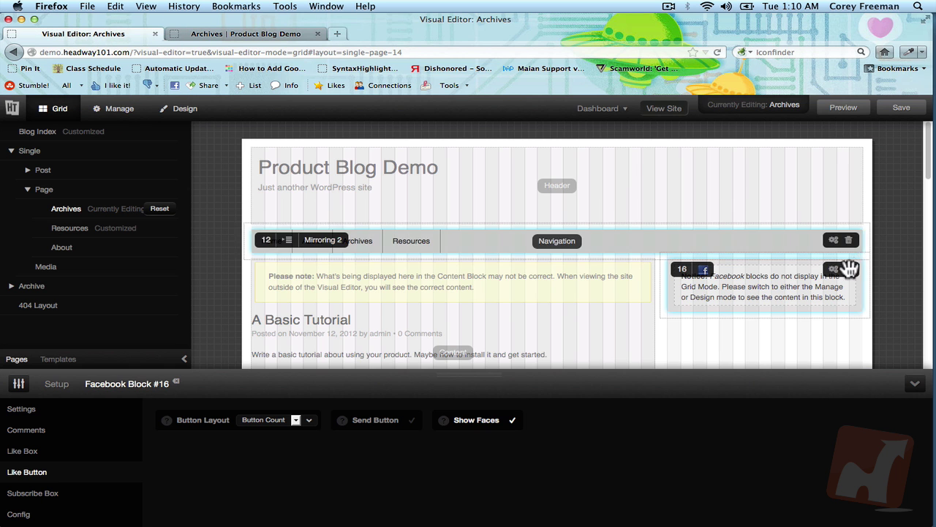
left_click(272, 428)
left_click(110, 411)
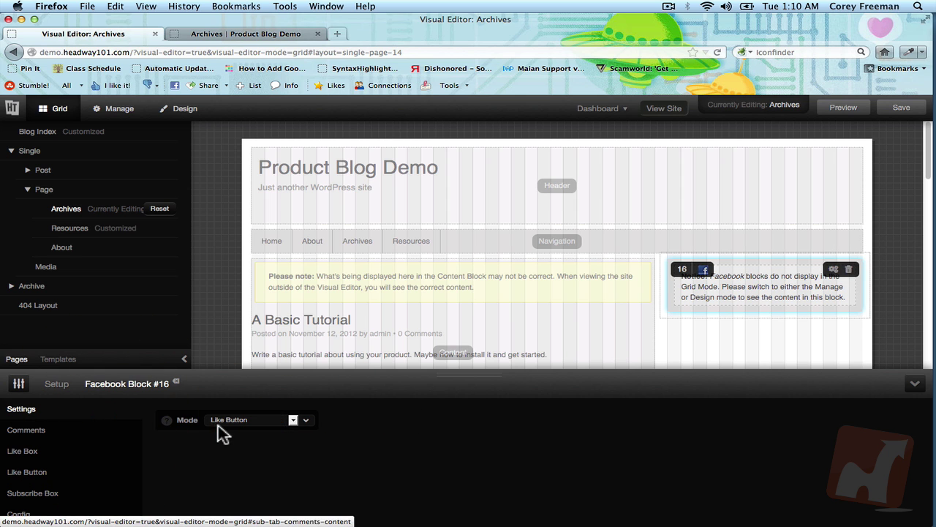
left_click(229, 420)
left_click(252, 453)
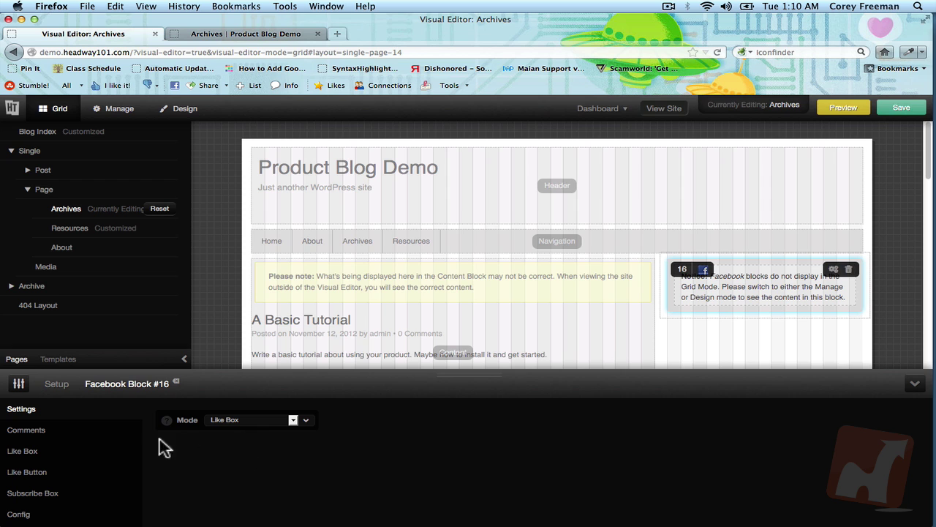
left_click(100, 453)
left_click(278, 423)
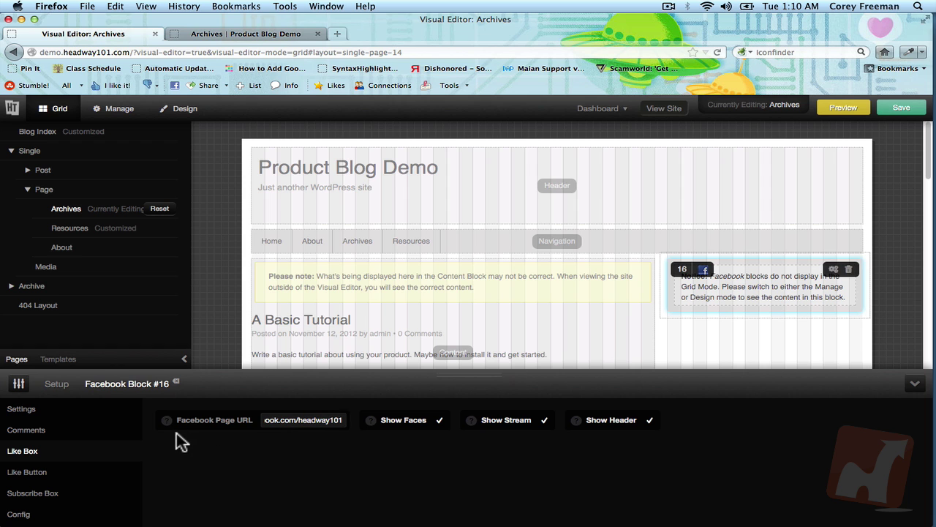
left_click(900, 114)
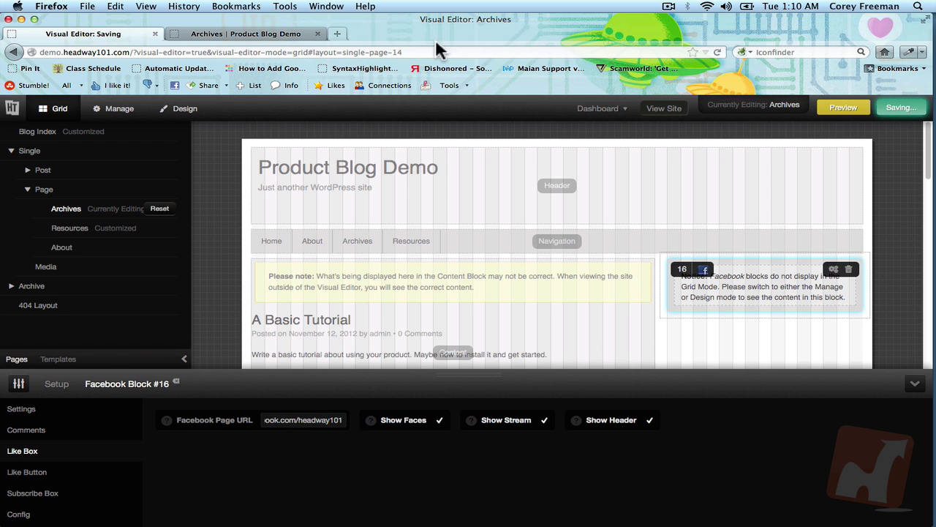
Step: Examine the Like Box's header, post stream and faces on the refreshed live Archives page
left_click(293, 33)
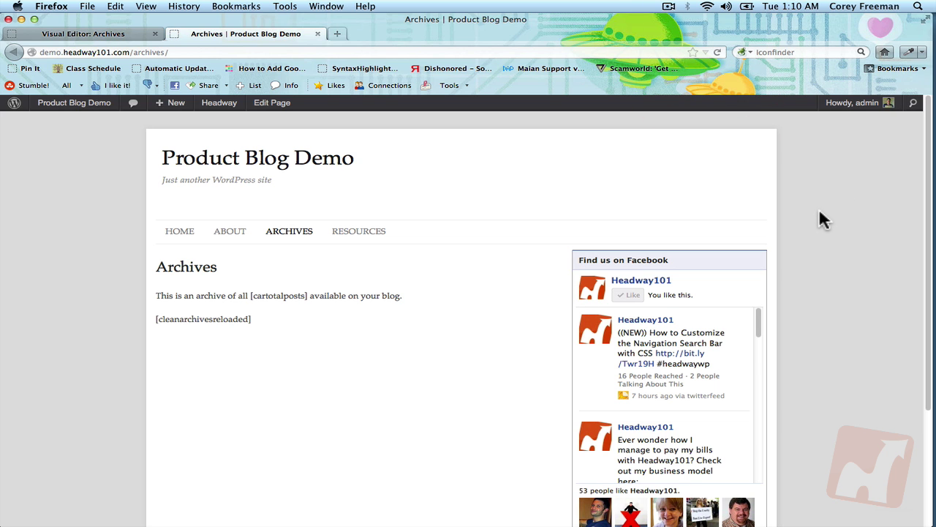
scroll(821, 217, "down", 3)
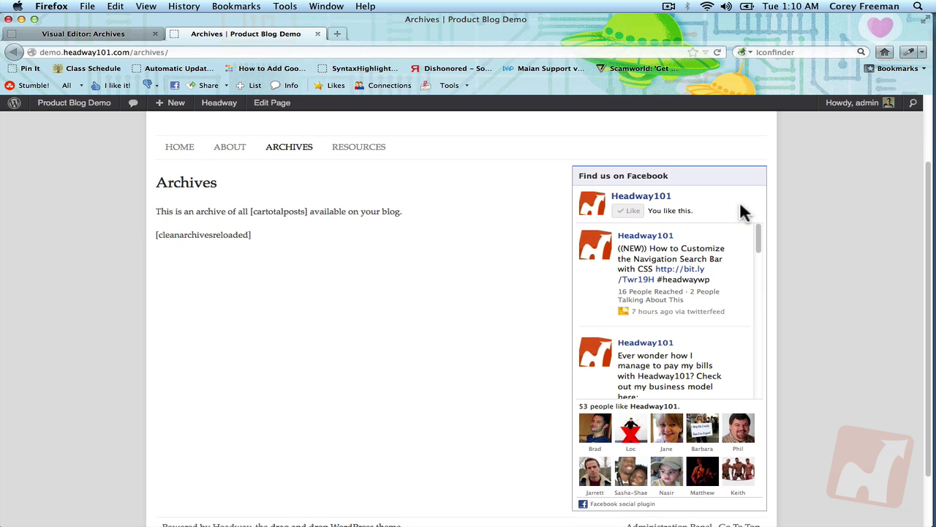
scroll(695, 267, "down", 1)
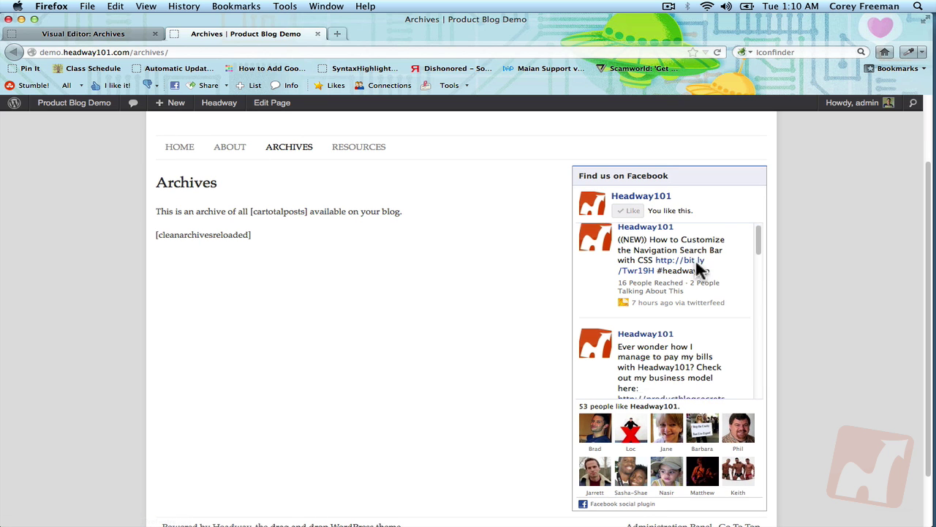
scroll(699, 270, "down", 5)
scroll(794, 454, "down", 2)
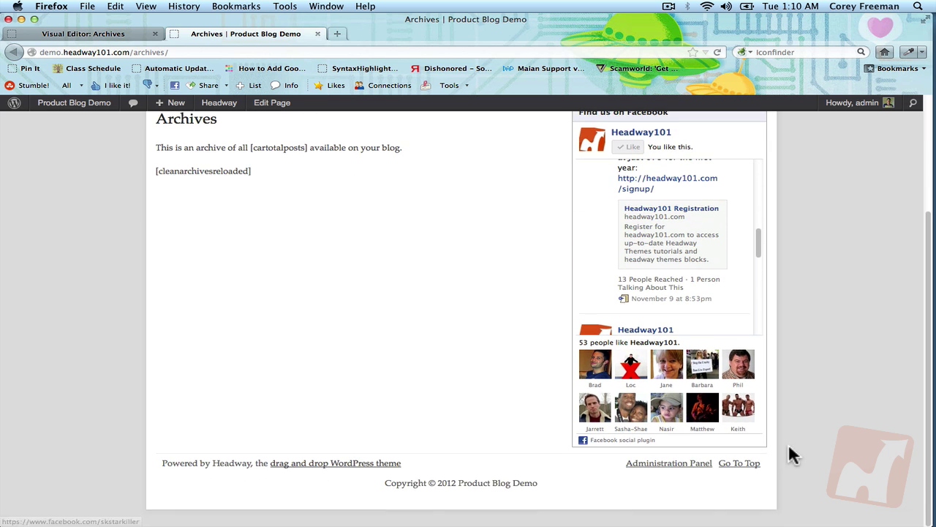
scroll(805, 425, "up", 3)
Step: Turn off Show Stream and Show Header in the Facebook block's Like Box settings
left_click(42, 33)
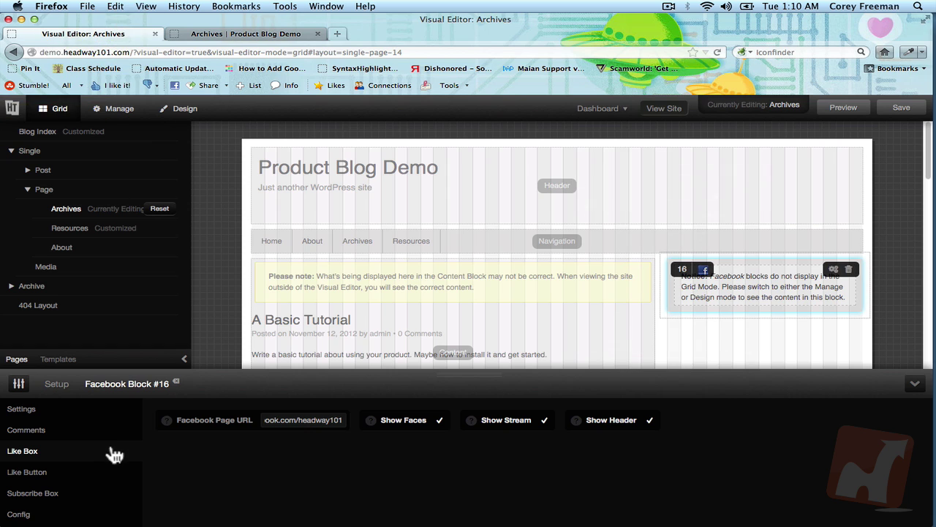
left_click(57, 460)
left_click(521, 432)
left_click(602, 432)
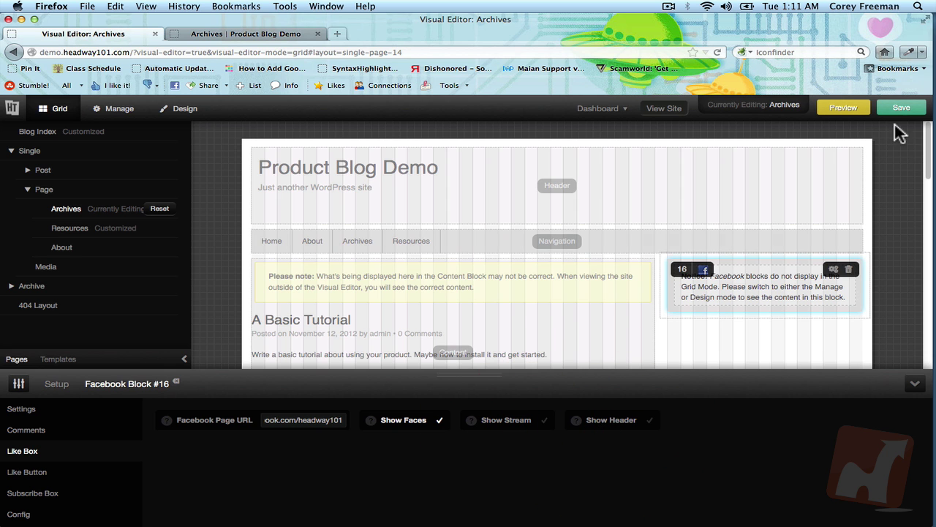
Step: Save the Like Box changes and reload the live Archives page
left_click(901, 106)
left_click(291, 34)
left_click(718, 52)
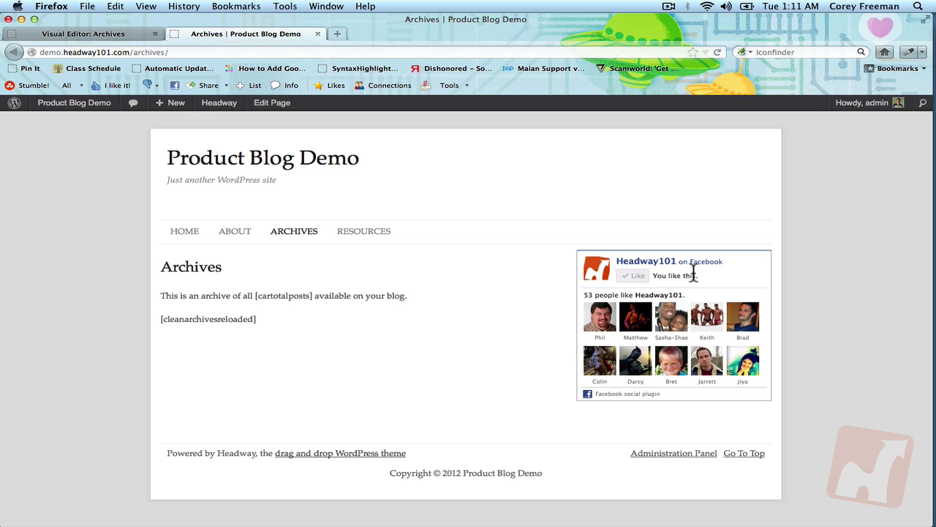
Step: Narrow the Archives layout's content block to 460 px and widen the Facebook block into the freed space beside it
left_click(81, 34)
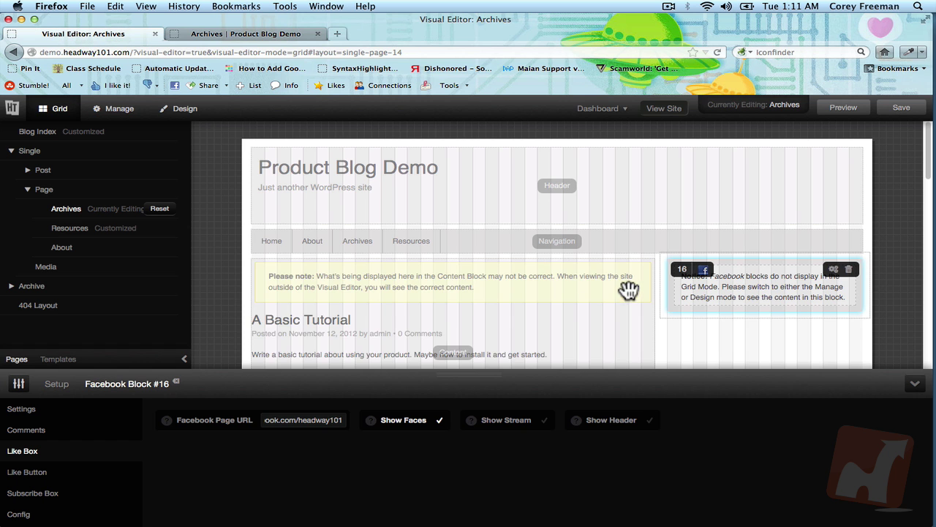
left_click_drag(650, 298, 552, 300)
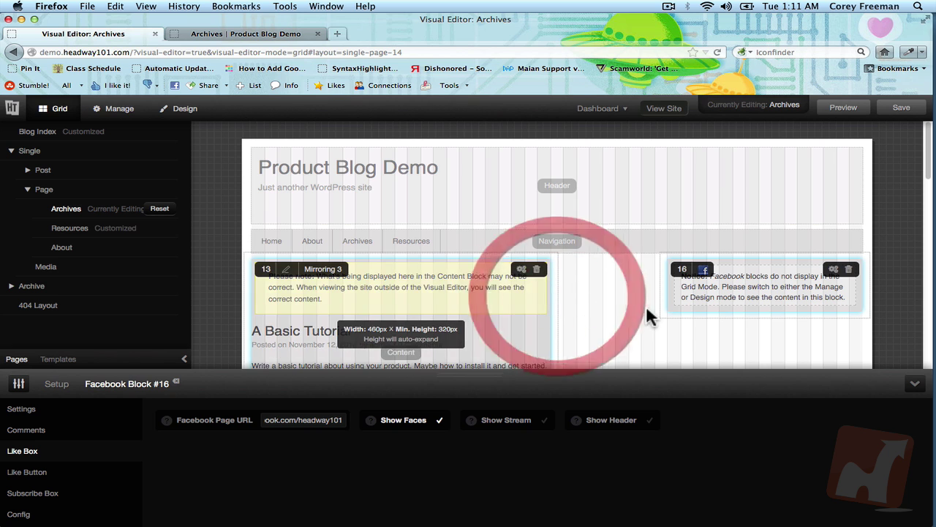
left_click(664, 307)
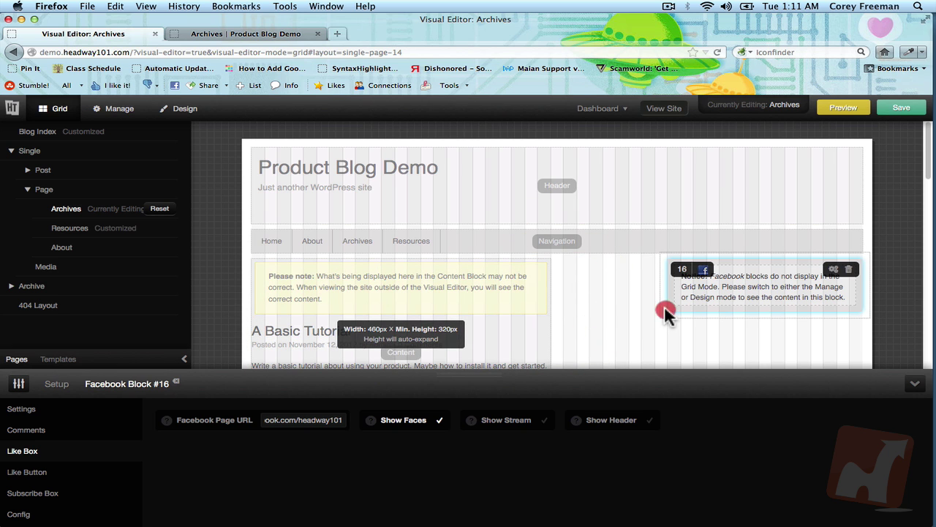
left_click(650, 319)
left_click(664, 299)
left_click_drag(668, 307, 558, 334)
Step: Save the resized block layout and refresh the live Archives page to view the wider Like Box
left_click(900, 108)
left_click(262, 36)
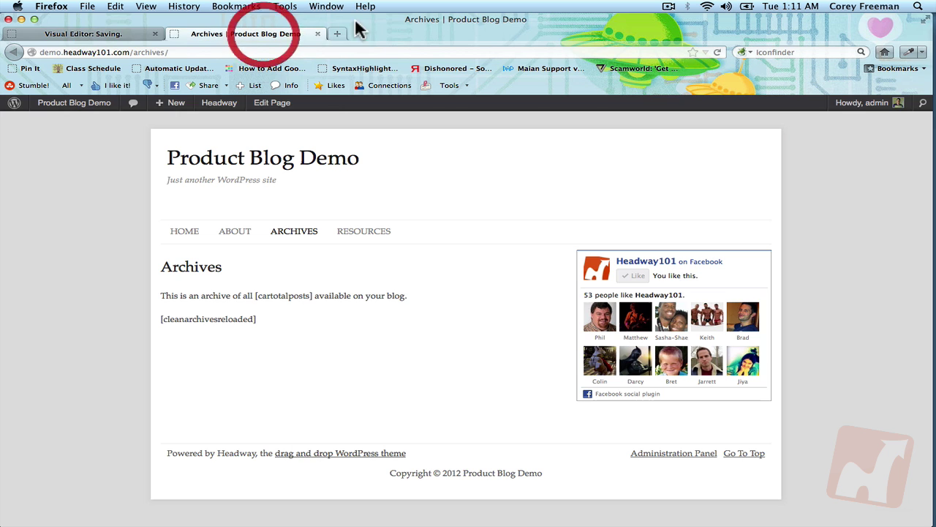
left_click(718, 52)
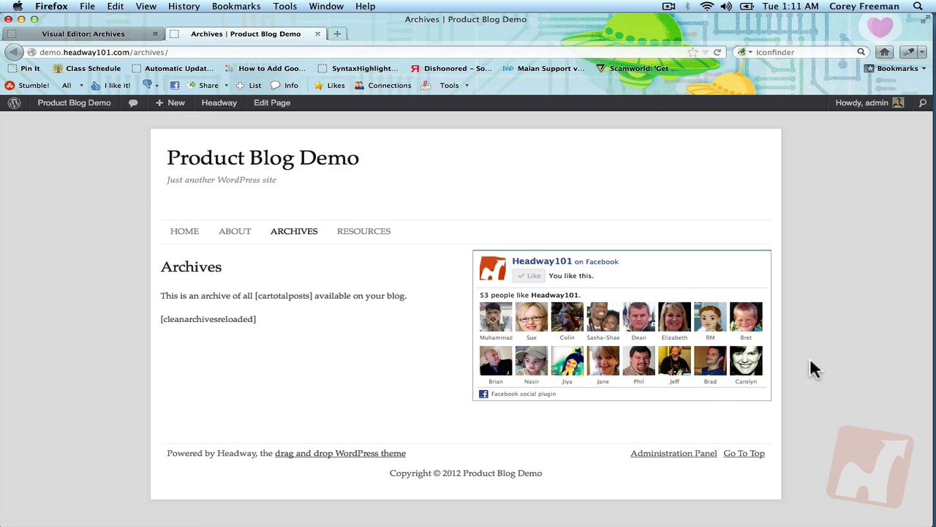
Step: Switch the Facebook block's mode to Subscribe Box, save the layout and reload the live Archives page
left_click(106, 34)
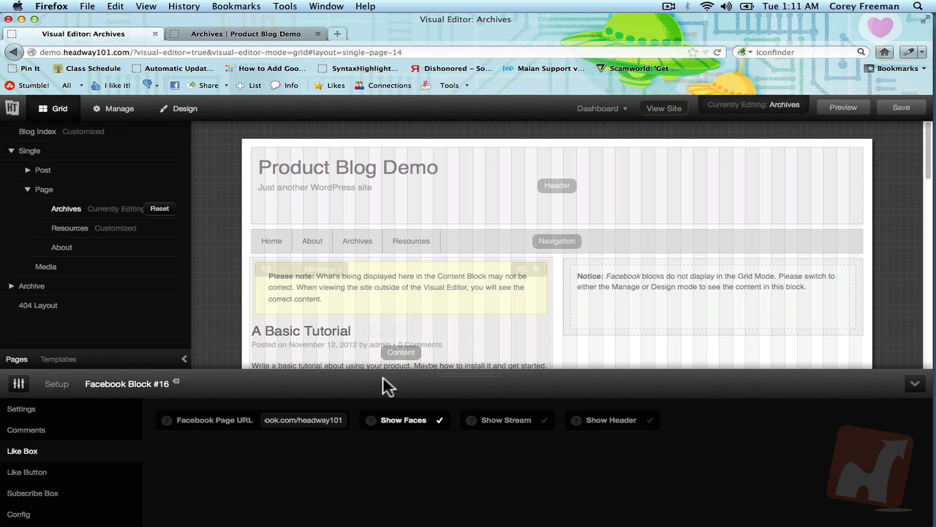
left_click(69, 410)
left_click(252, 420)
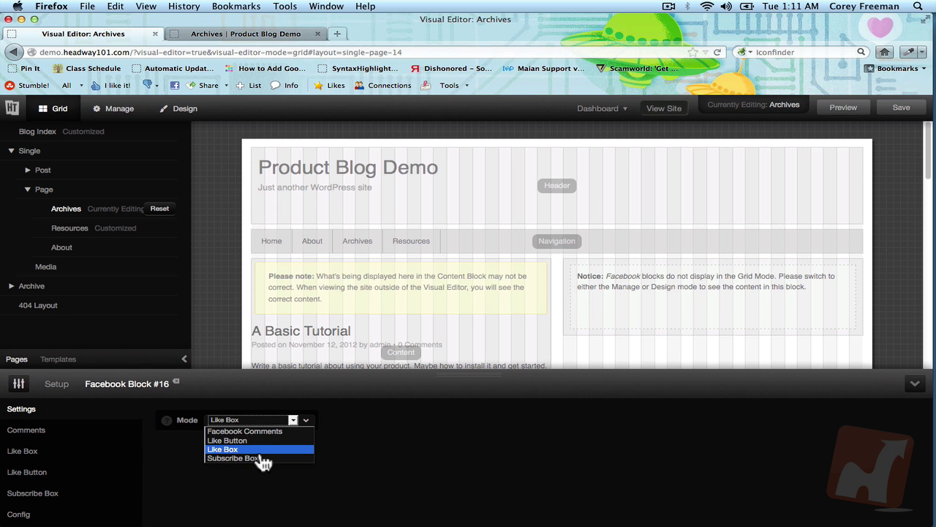
left_click(260, 459)
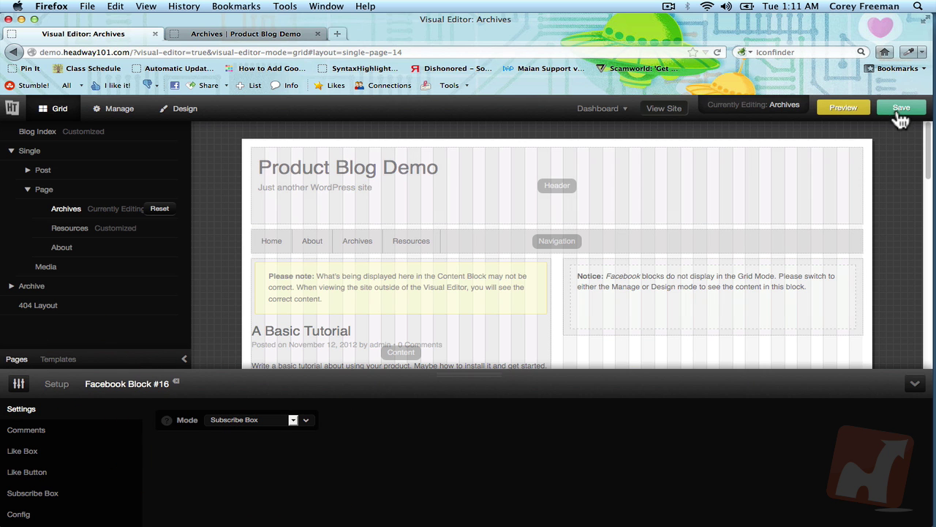
left_click(901, 108)
left_click(234, 34)
left_click(718, 51)
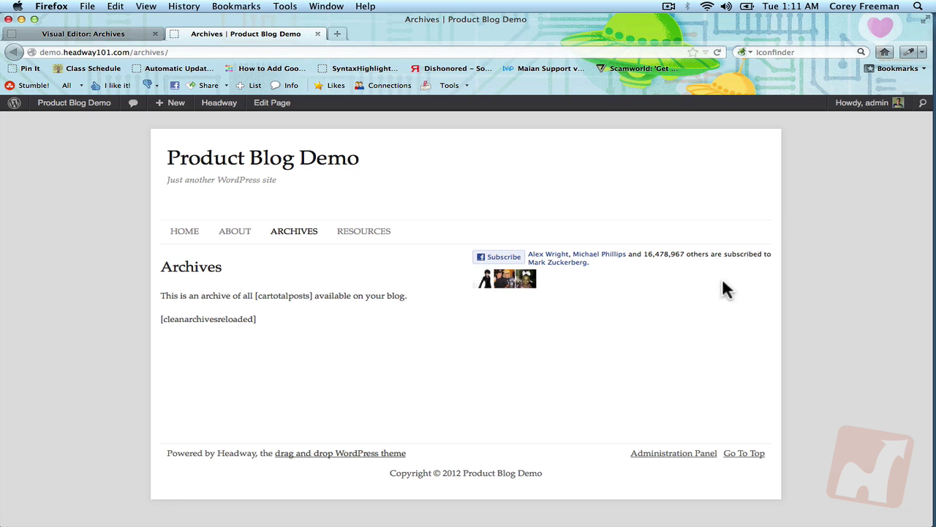
left_click(98, 32)
left_click(59, 493)
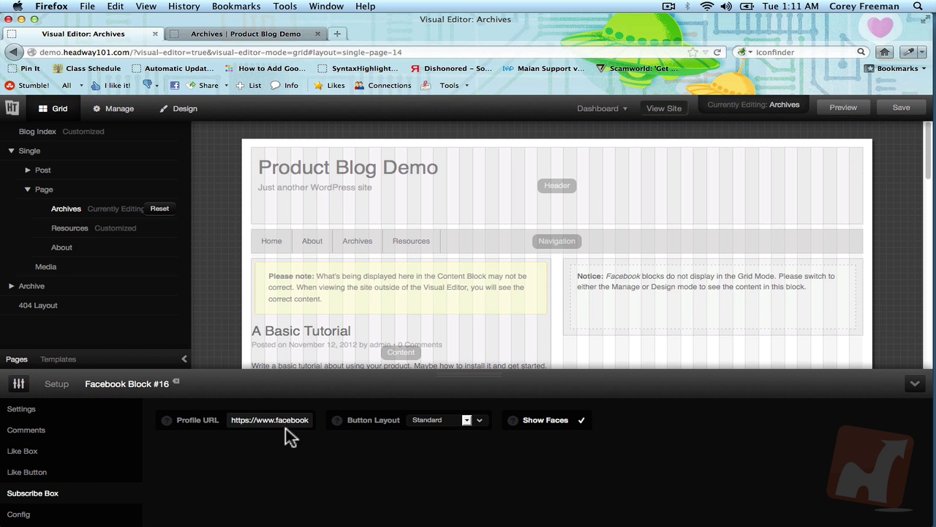
left_click(263, 35)
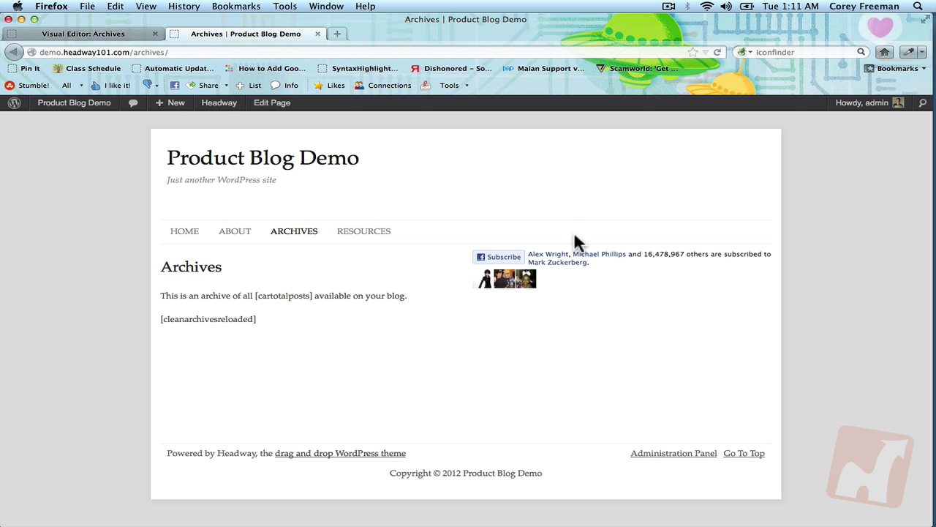
Step: Try the Button Count layout for the Subscribe Box and return the button layout to Standard
left_click(103, 34)
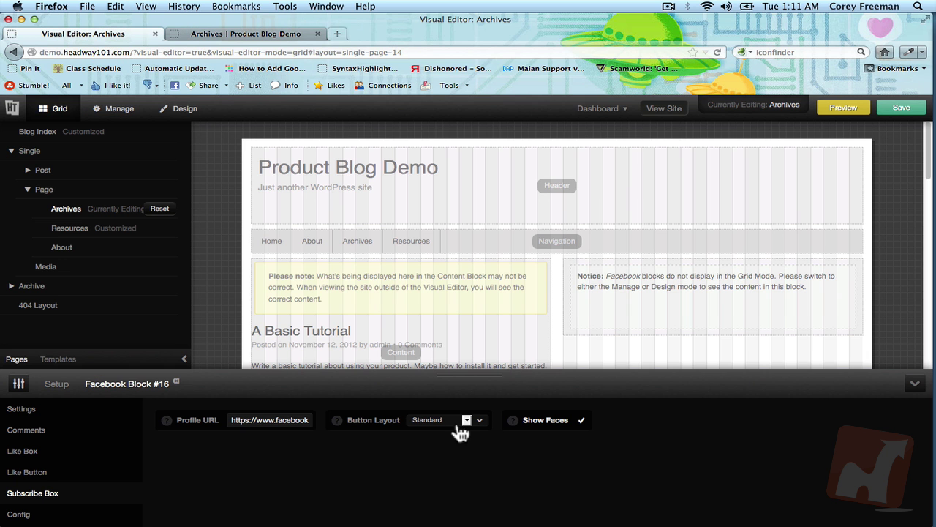
left_click(458, 423)
left_click(456, 441)
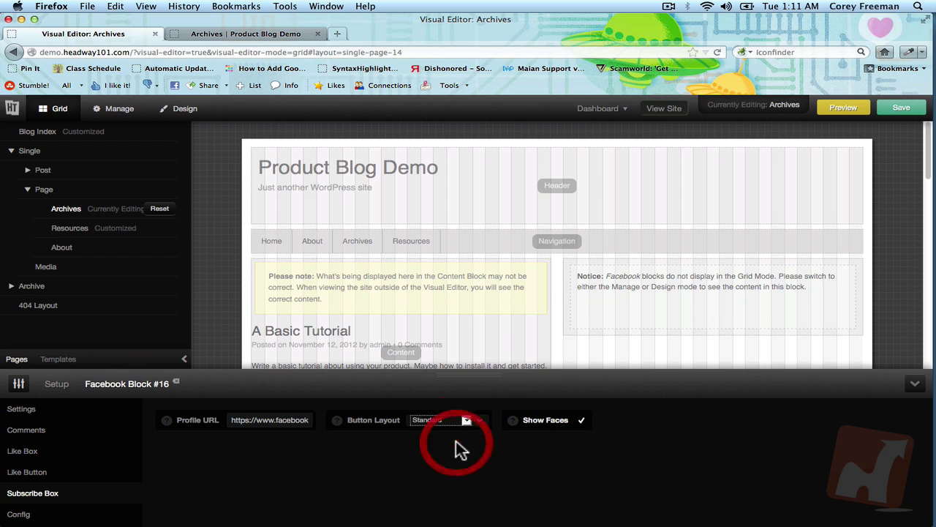
left_click(468, 423)
left_click(448, 449)
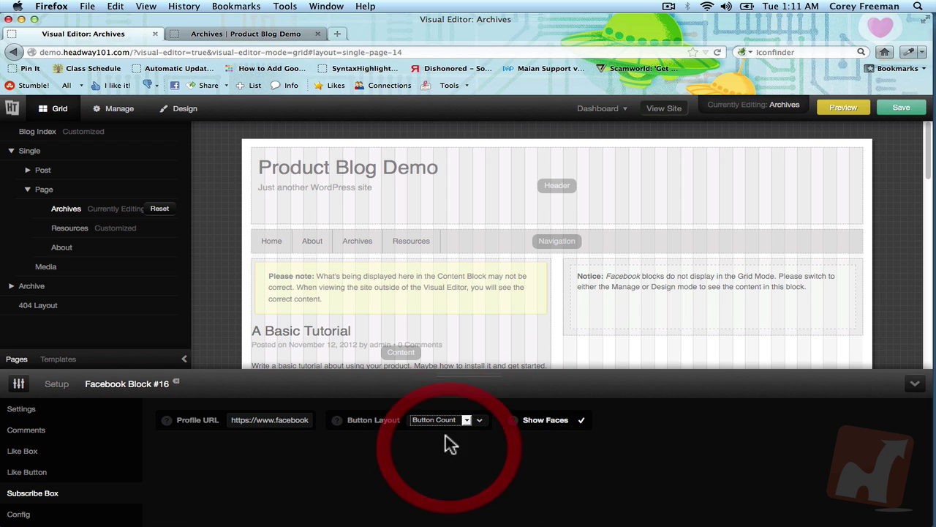
left_click(441, 427)
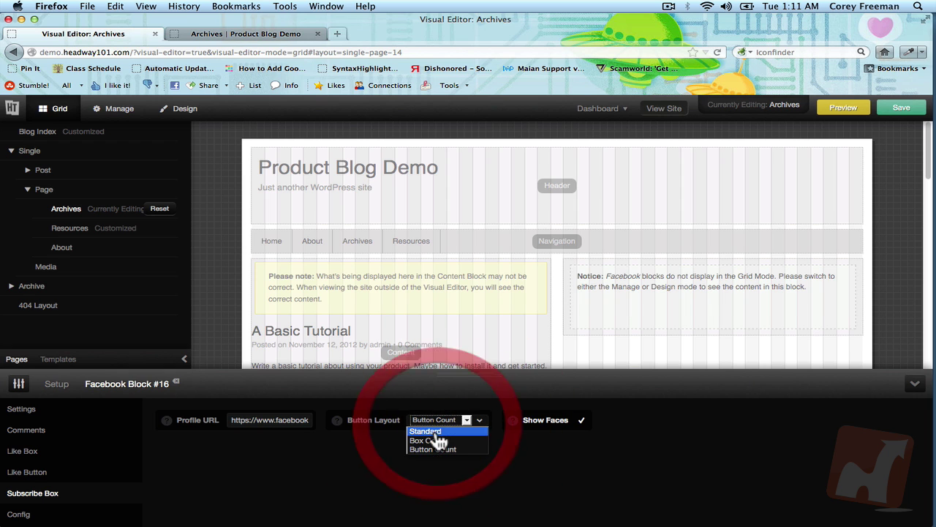
left_click(464, 432)
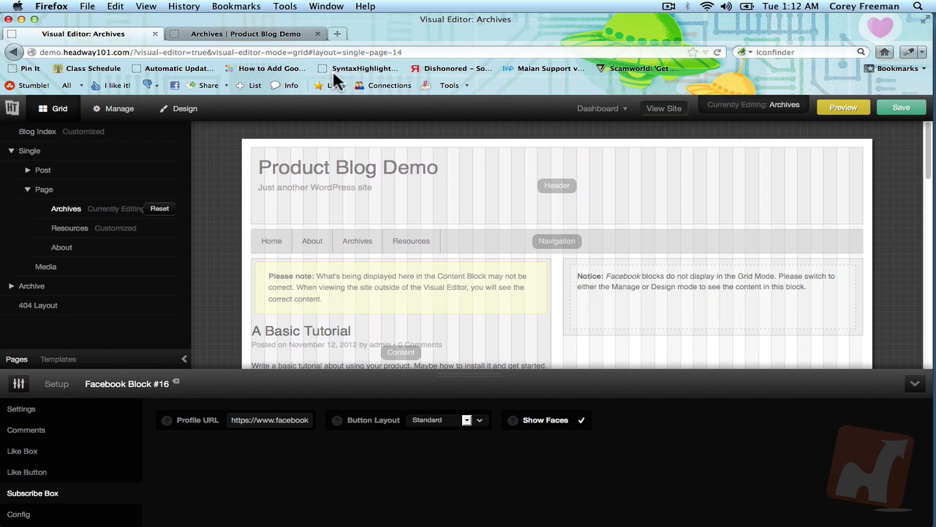
Step: Go from the live Archives page to the Facebook block's add-on page at headwaythemes.com/extend/addon/facebook-block/
left_click(287, 34)
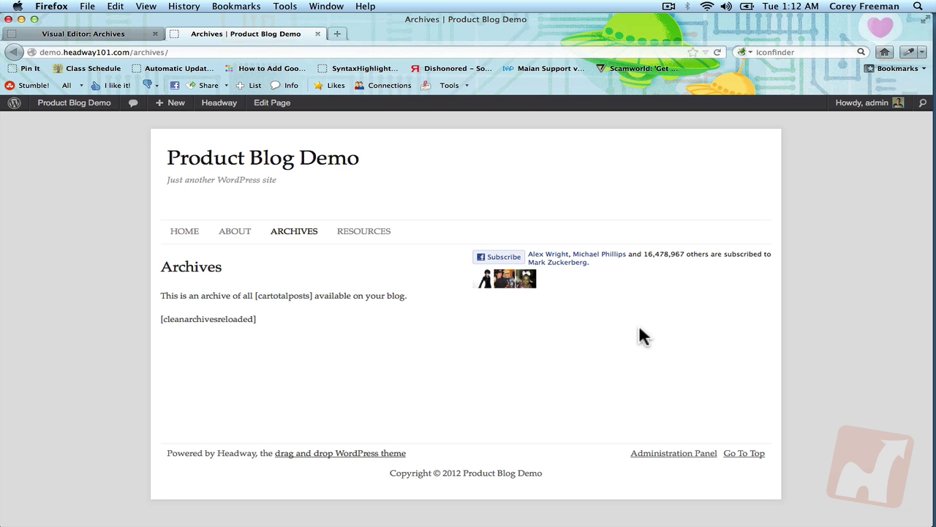
left_click(342, 51)
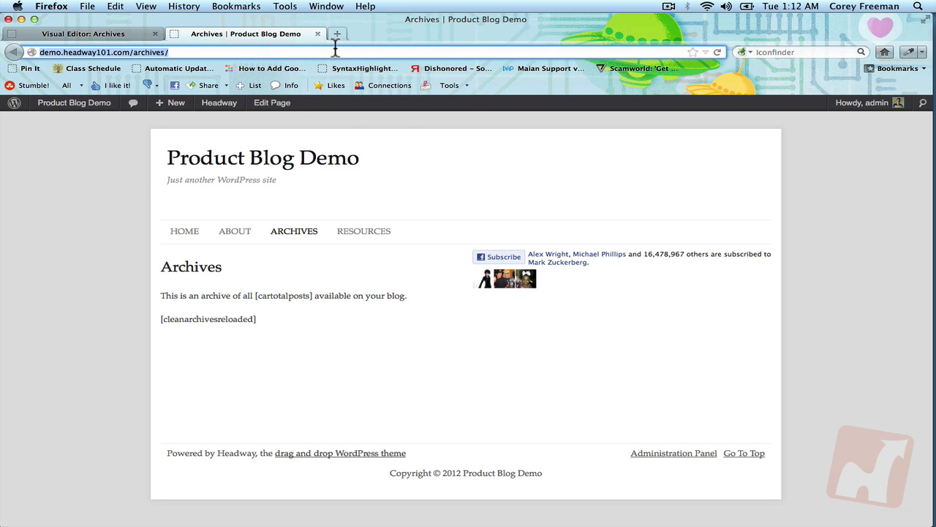
key("BackSpace")
type("headway")
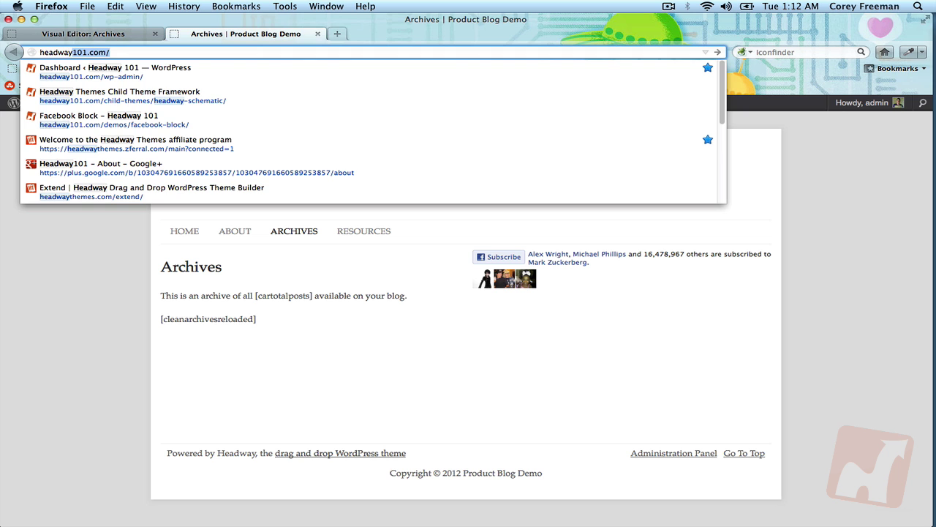
type("themes.com/ext")
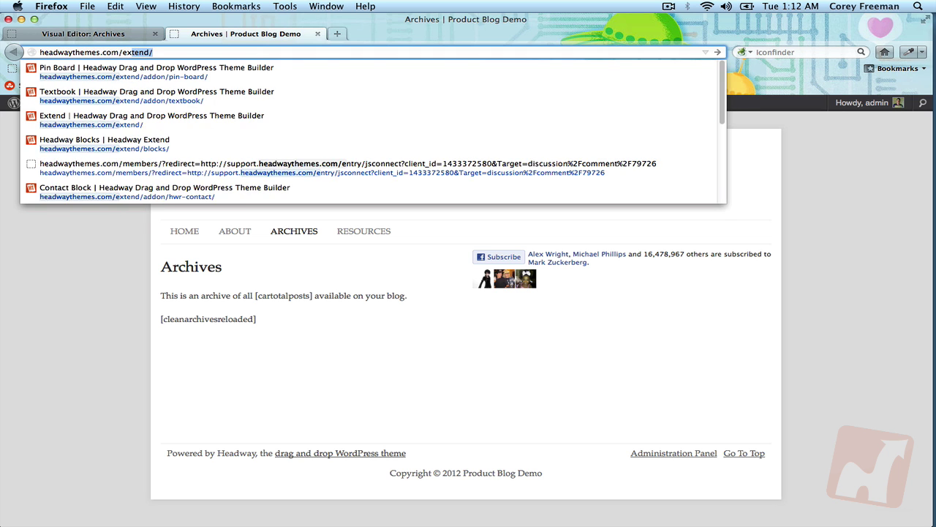
type("end/blocks/")
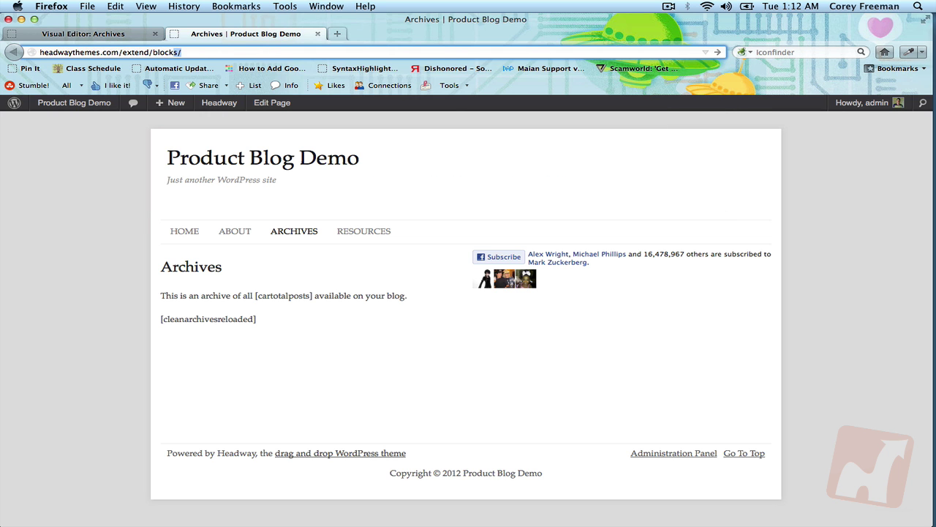
key("BackSpace")
key("BackSpace")
key("BackSpace")
type("facebook")
key("Down")
key("Return")
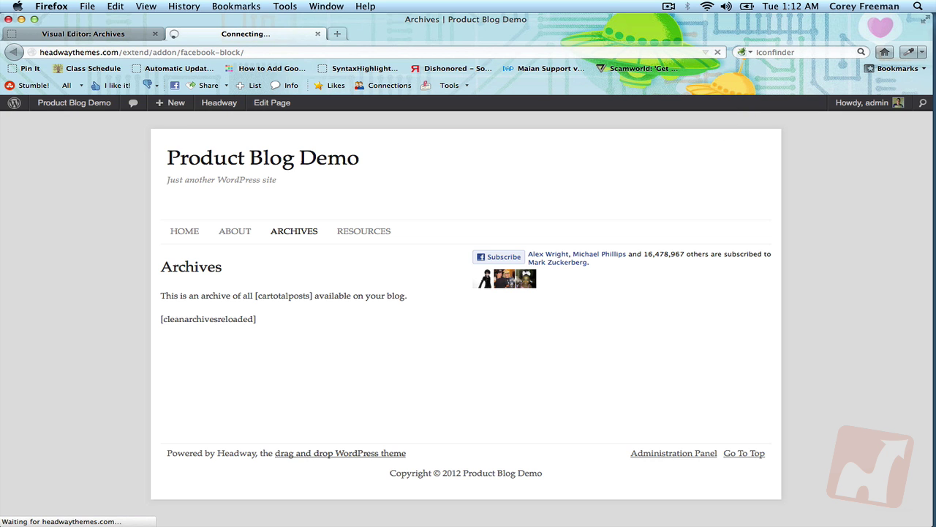